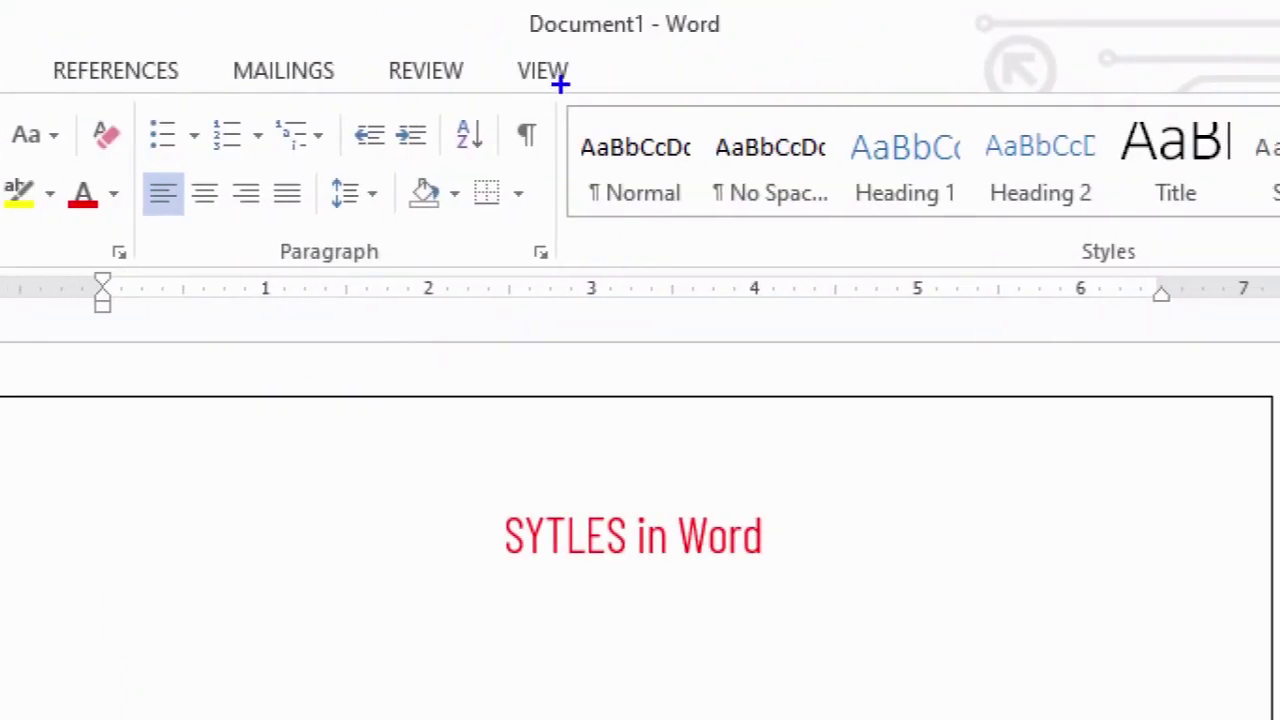
mouse_move(560, 85)
left_mouse_down()
mouse_move(723, 240)
mouse_move(1180, 220)
mouse_move(1278, 256)
mouse_move(1278, 268)
left_mouse_up()
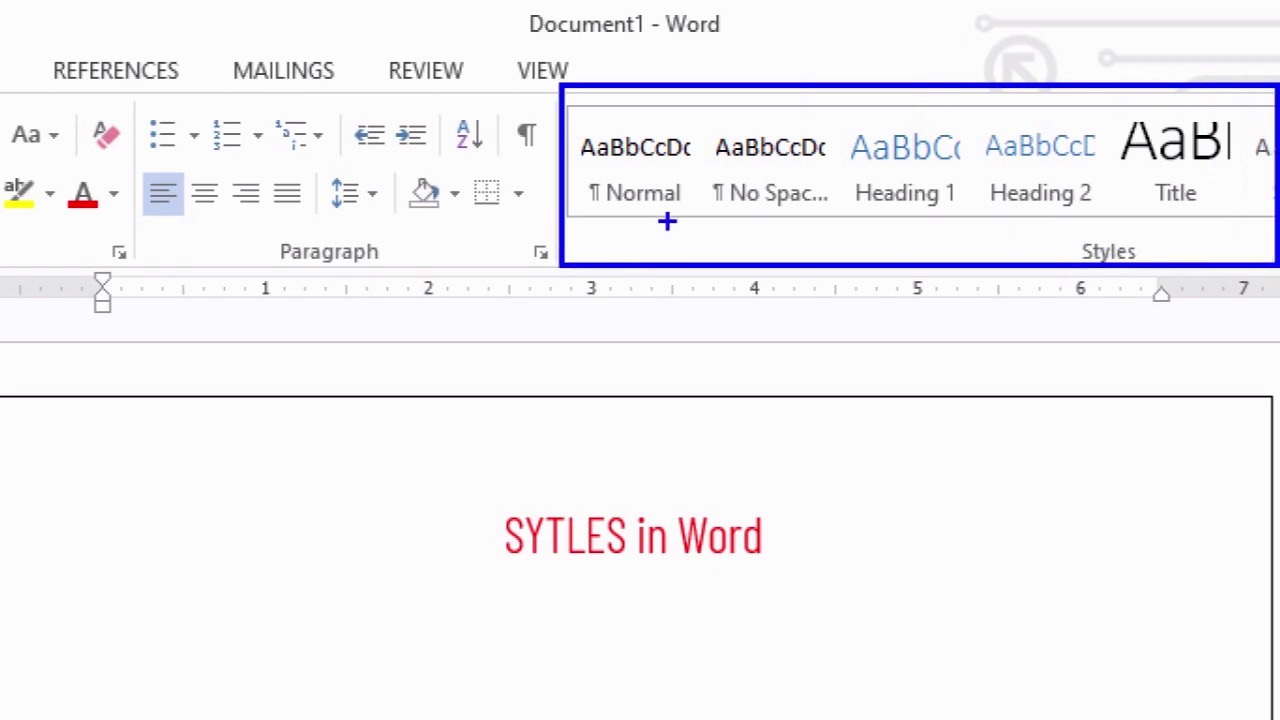
left_click_drag(664, 119, 755, 67)
left_click_drag(770, 116, 911, 23)
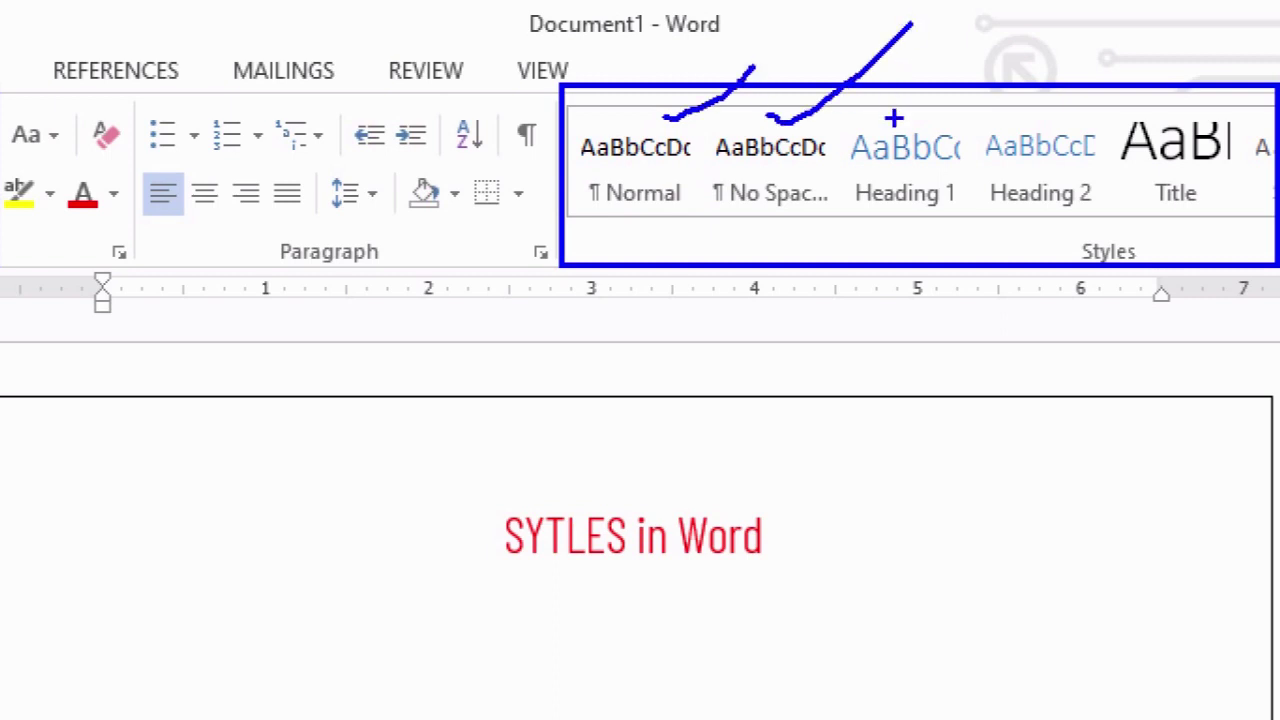
left_click_drag(898, 118, 990, 38)
mouse_move(1004, 88)
left_mouse_down()
mouse_move(1028, 116)
mouse_move(1110, 36)
left_mouse_up()
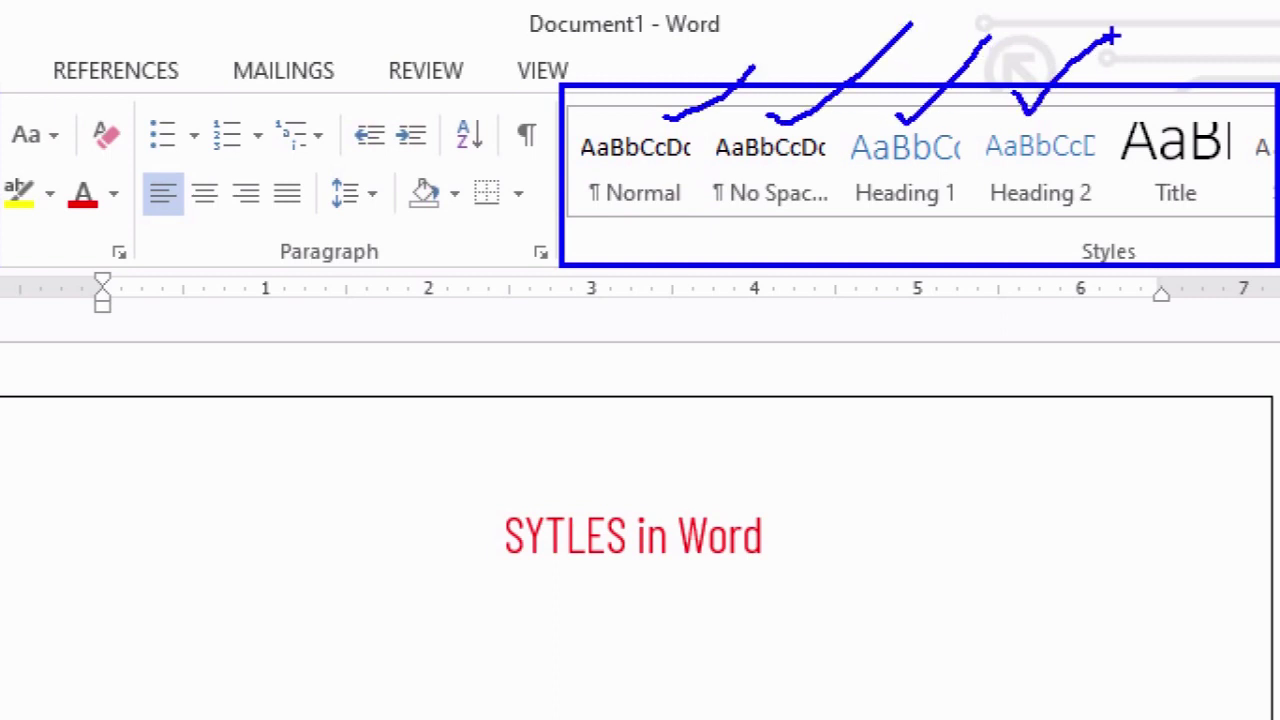
left_click_drag(1140, 106, 1268, 88)
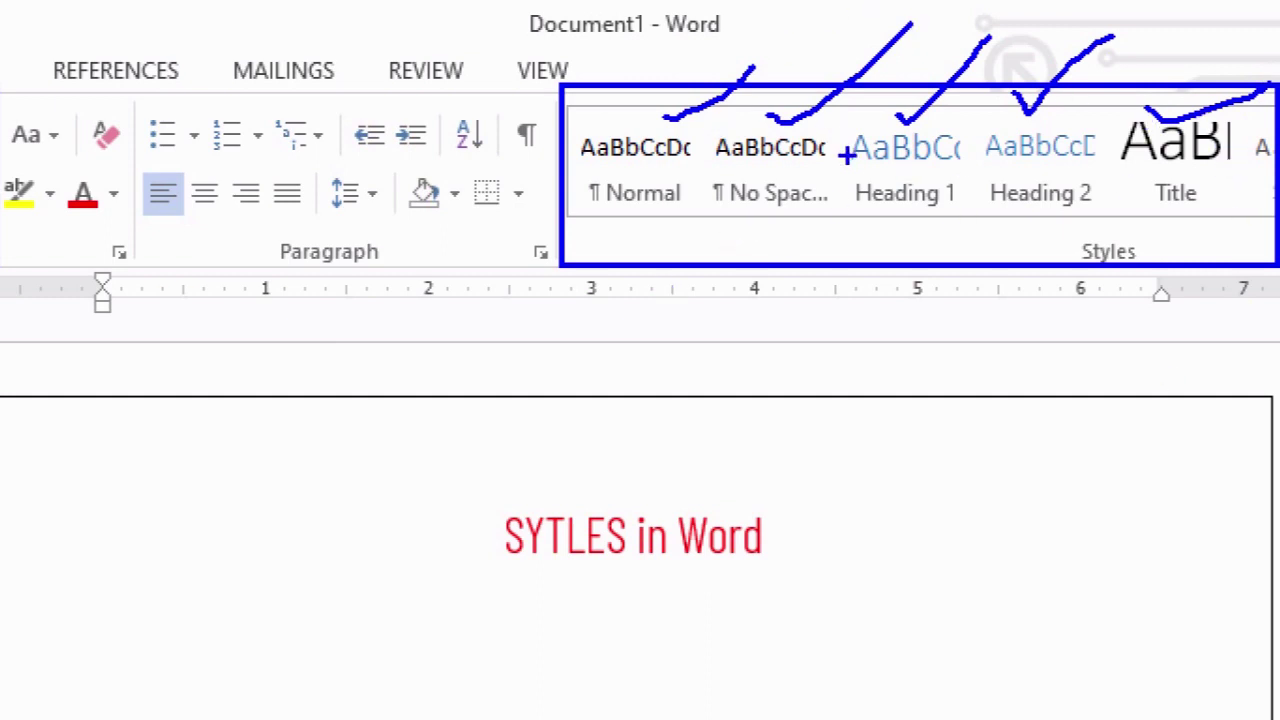
key("Escape")
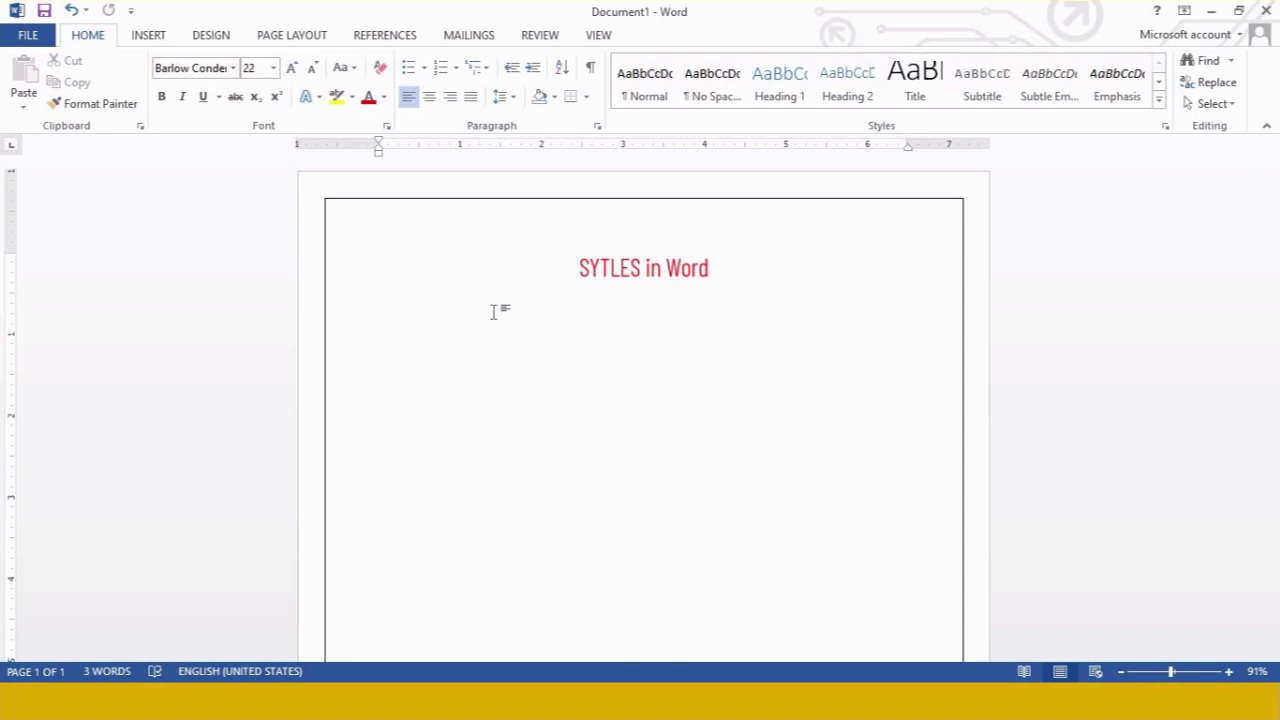
Step: Generate sample paragraphs below the "SYTLES in Word" title with the =rand() function
type("=rand(")
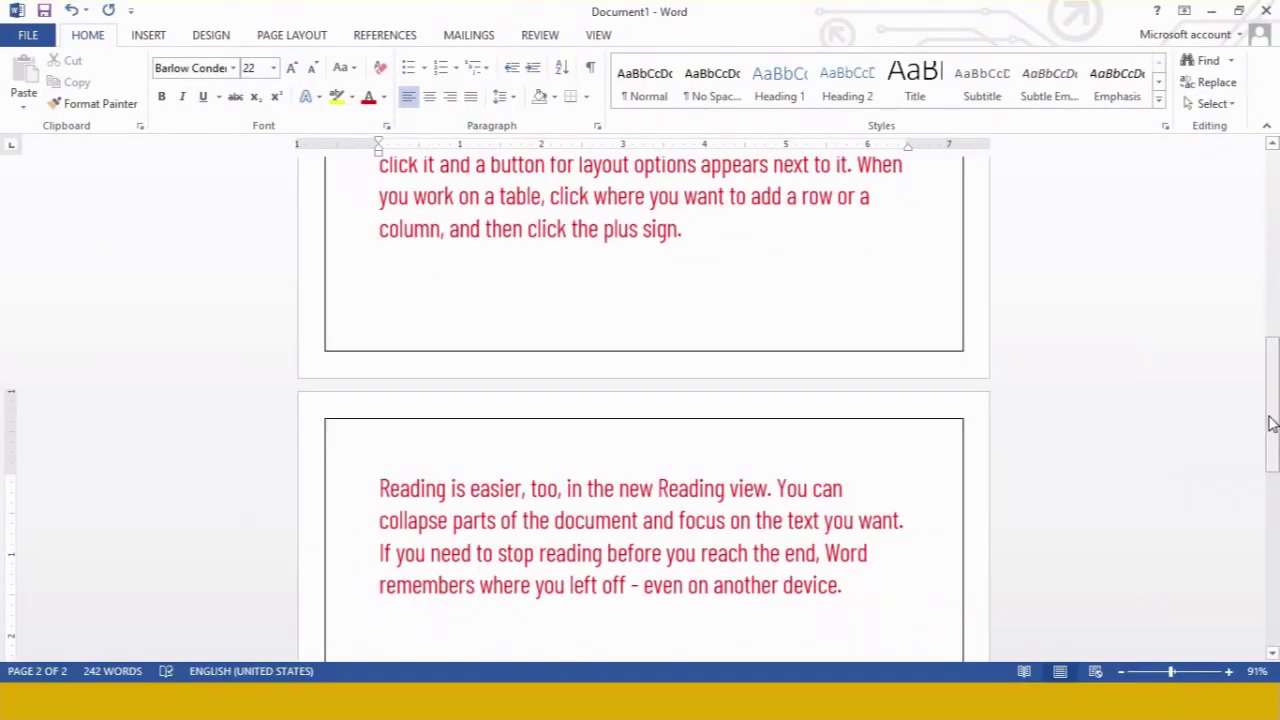
left_click_drag(1270, 423, 1270, 239)
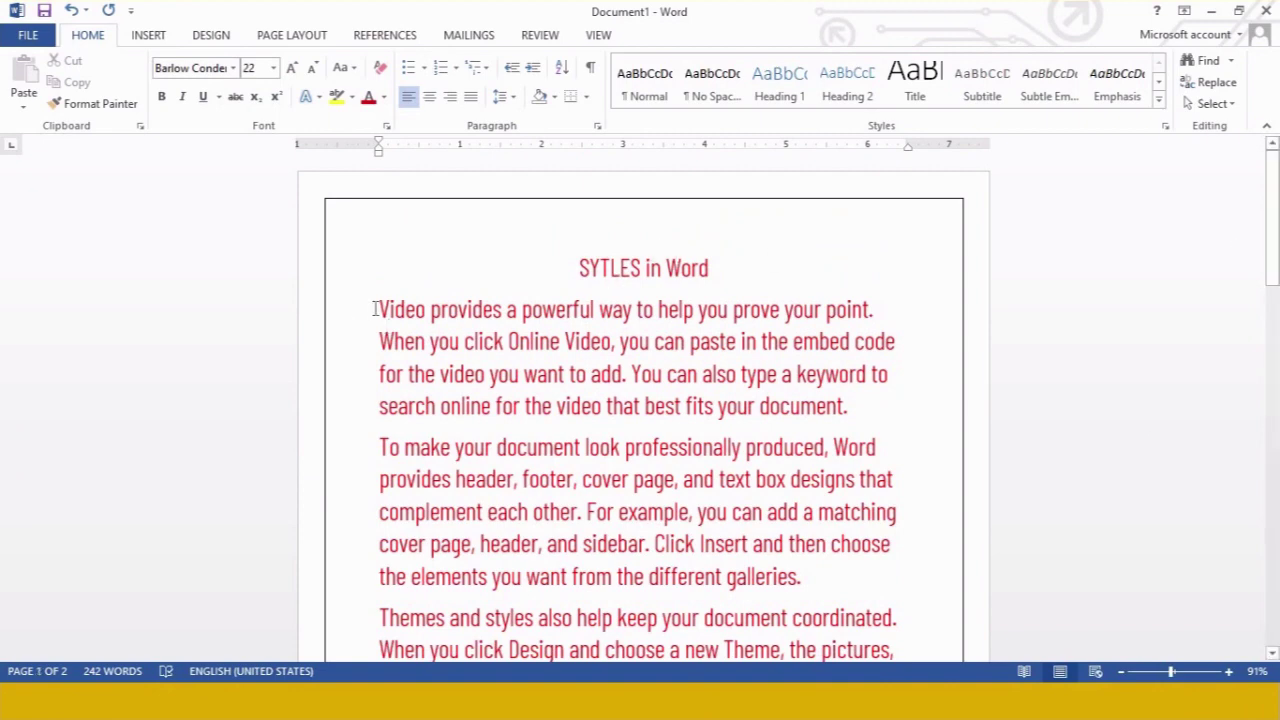
Step: Change the font of all the sample paragraphs below the title to Arial and their colour to black
left_click_drag(381, 310, 557, 177)
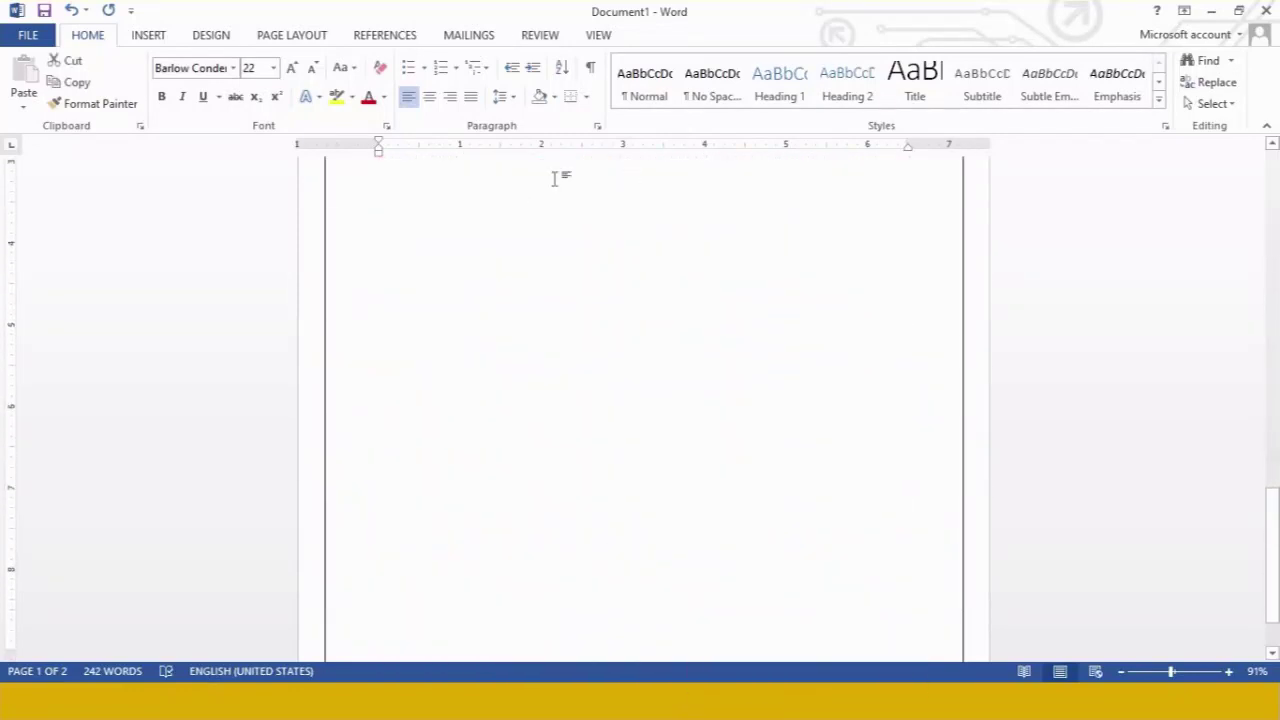
left_click(235, 68)
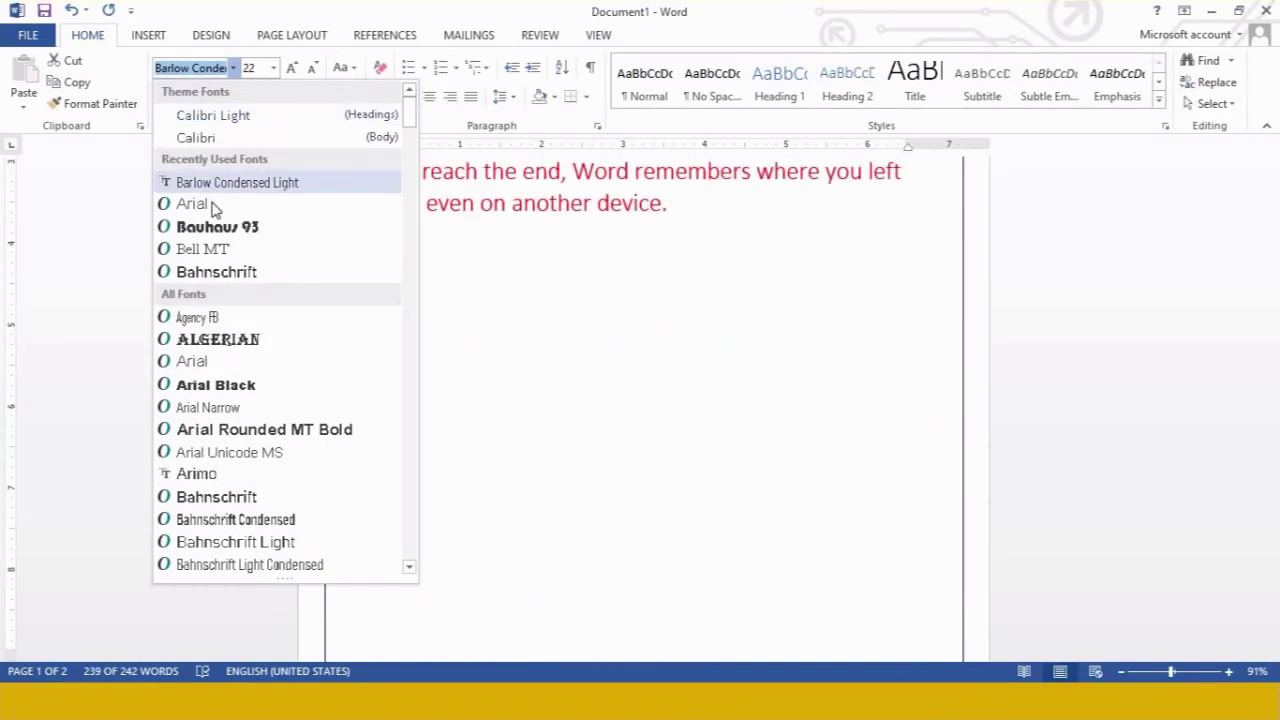
left_click(195, 203)
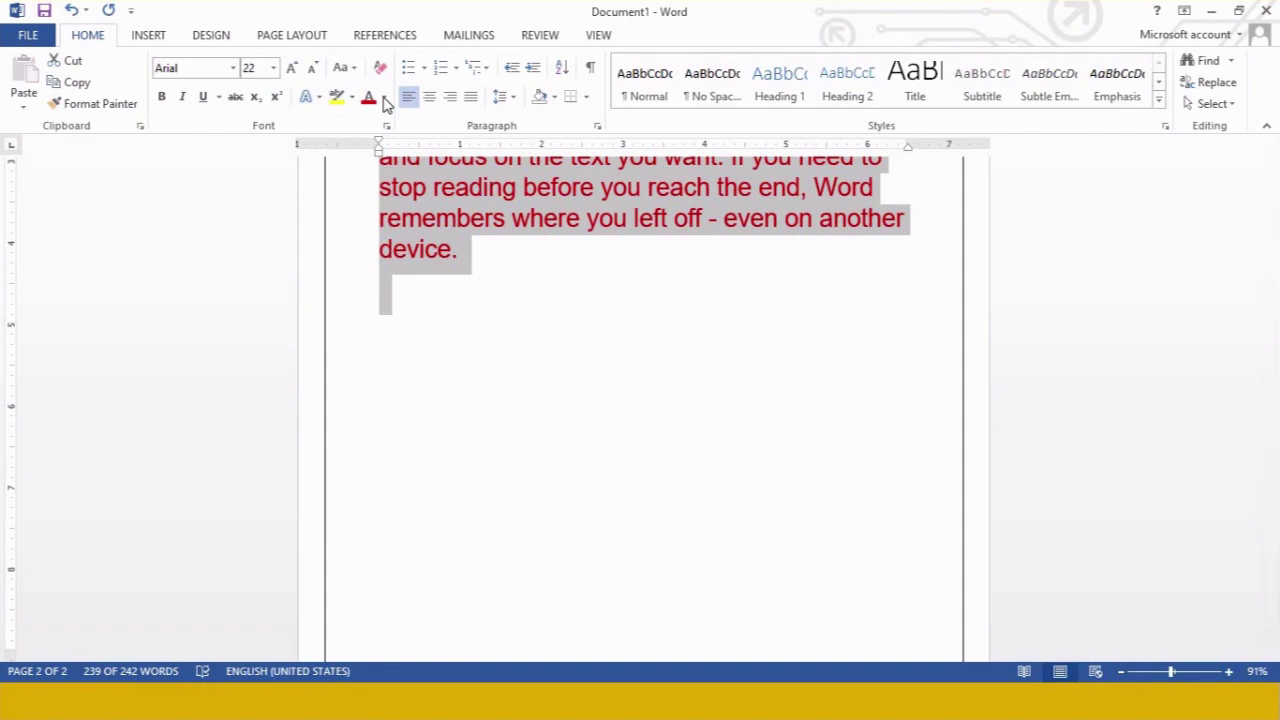
left_click(384, 97)
left_click(380, 122)
left_click(723, 260)
key("ctrl+a")
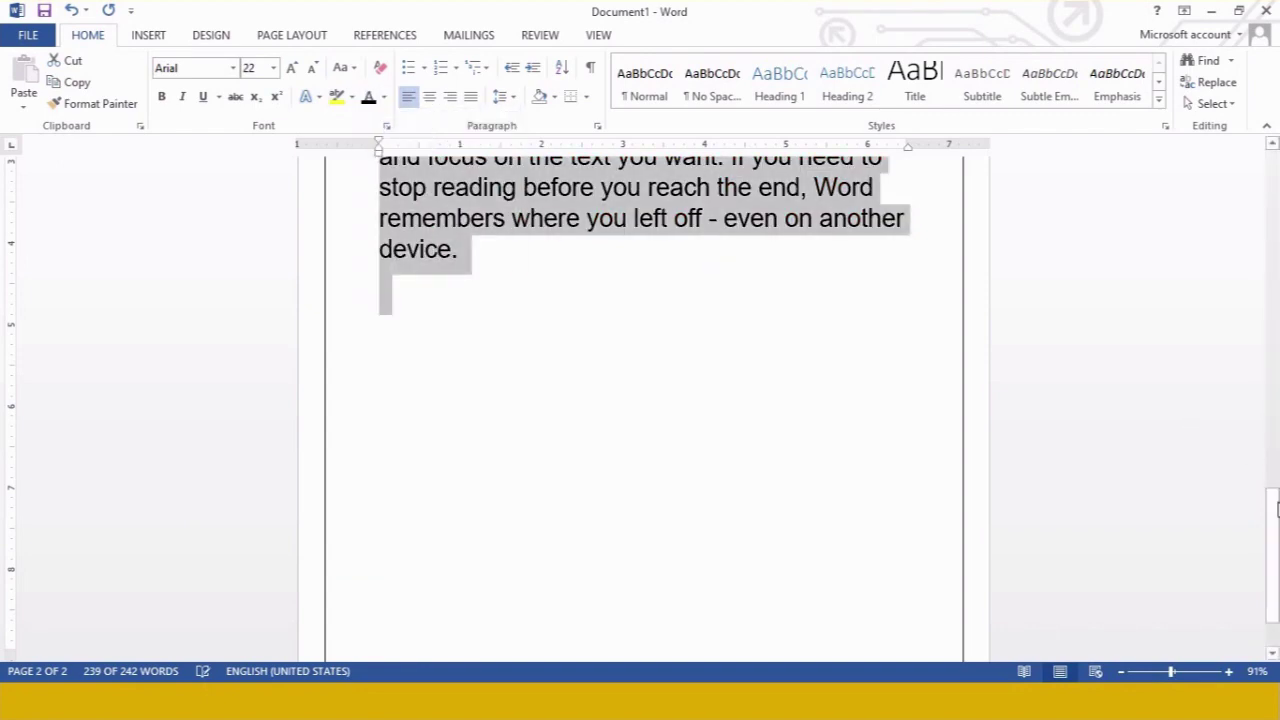
Step: Reduce the font size of the sample paragraphs to 16 pt, leaving the title out
left_click_drag(1272, 512, 1272, 417)
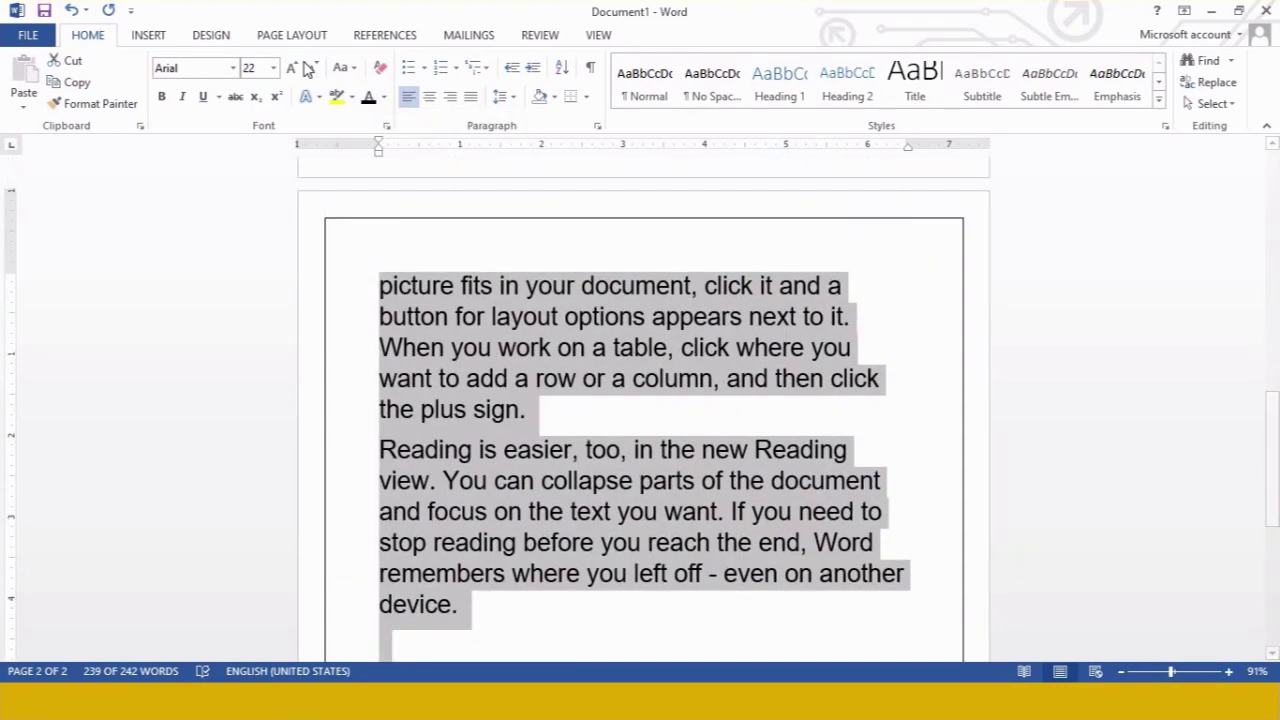
triple_click(312, 70)
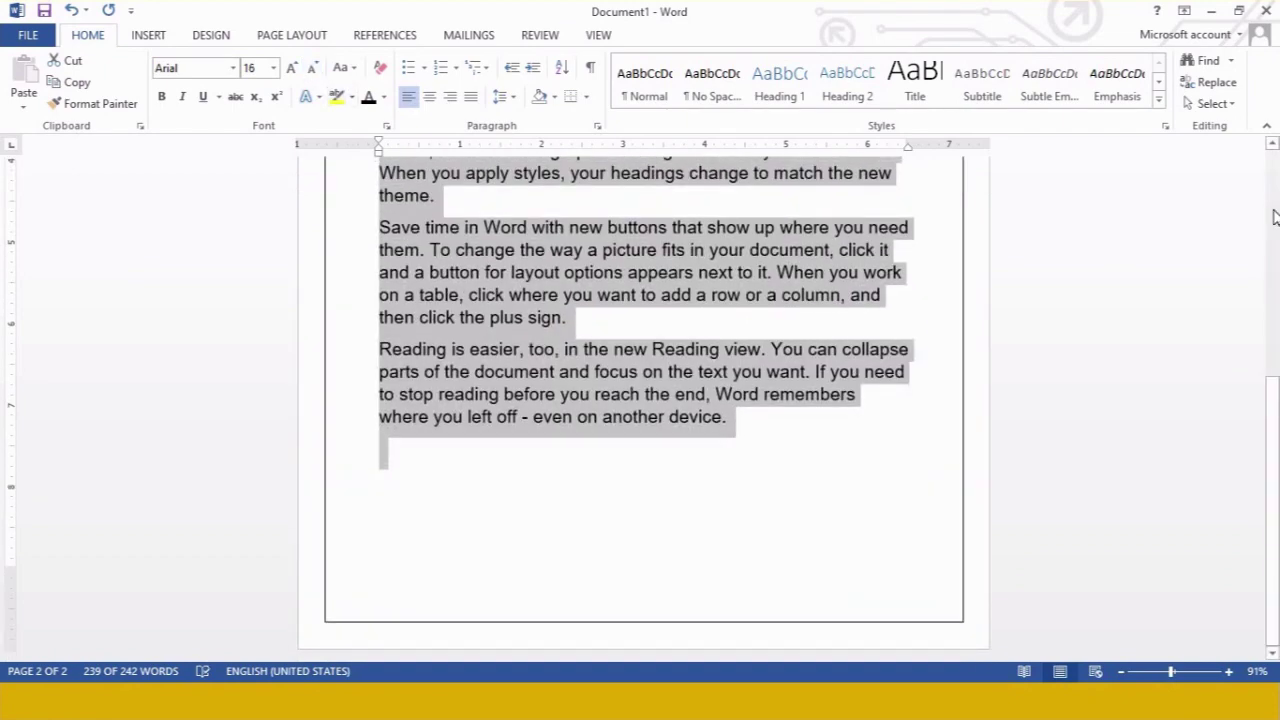
left_click_drag(1270, 428, 1093, 240)
left_click(550, 386)
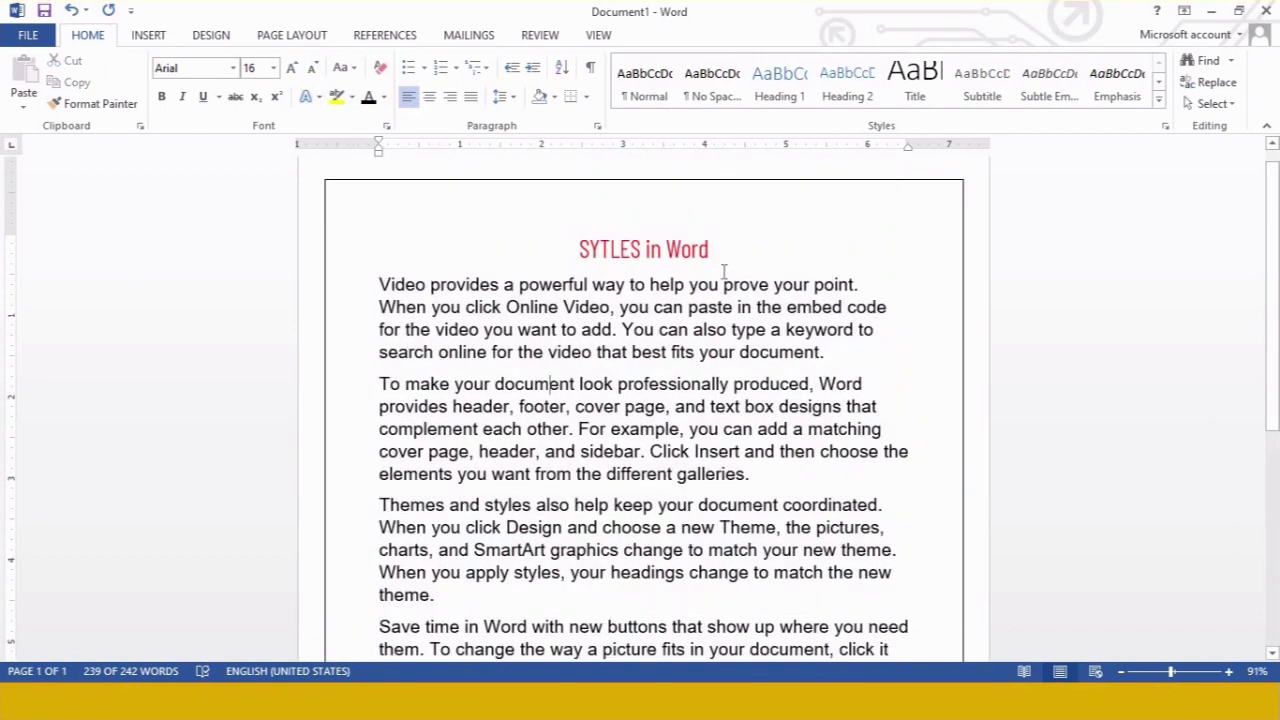
Step: Add a new line reading "Online Video" between the title and the first sample paragraph
left_click(712, 251)
key("Return")
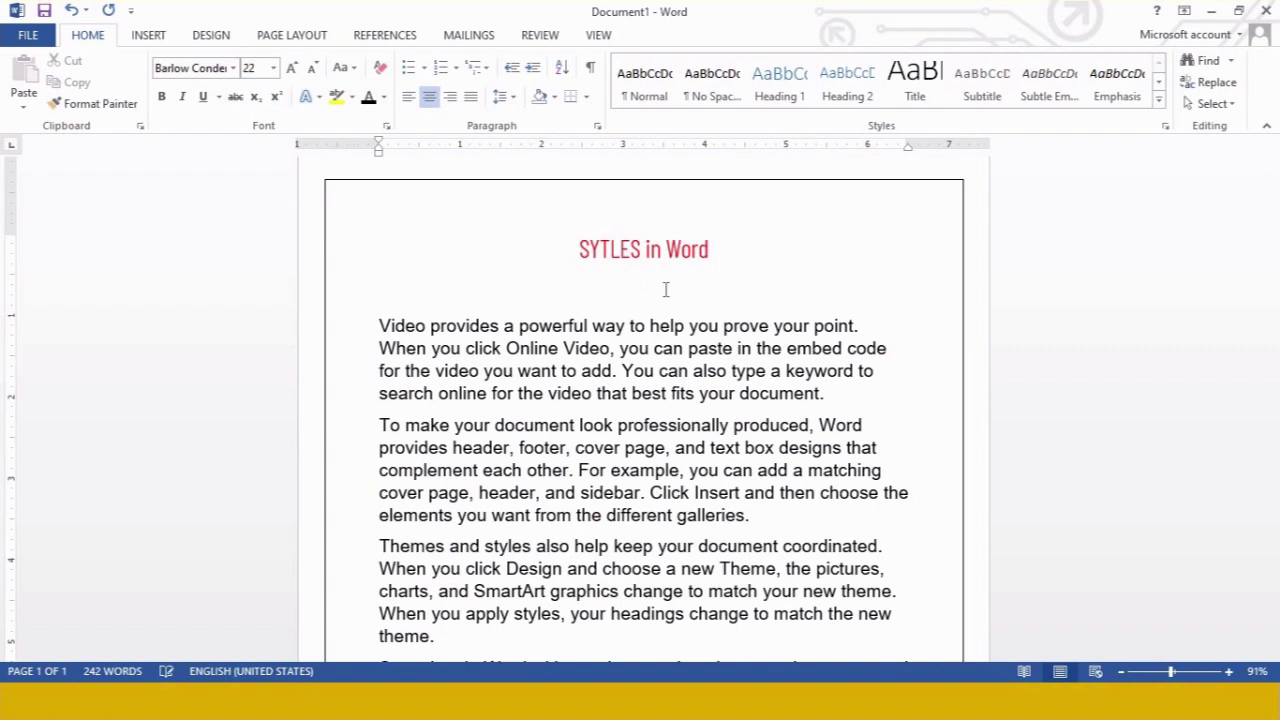
left_click_drag(379, 326, 592, 326)
left_click(731, 296)
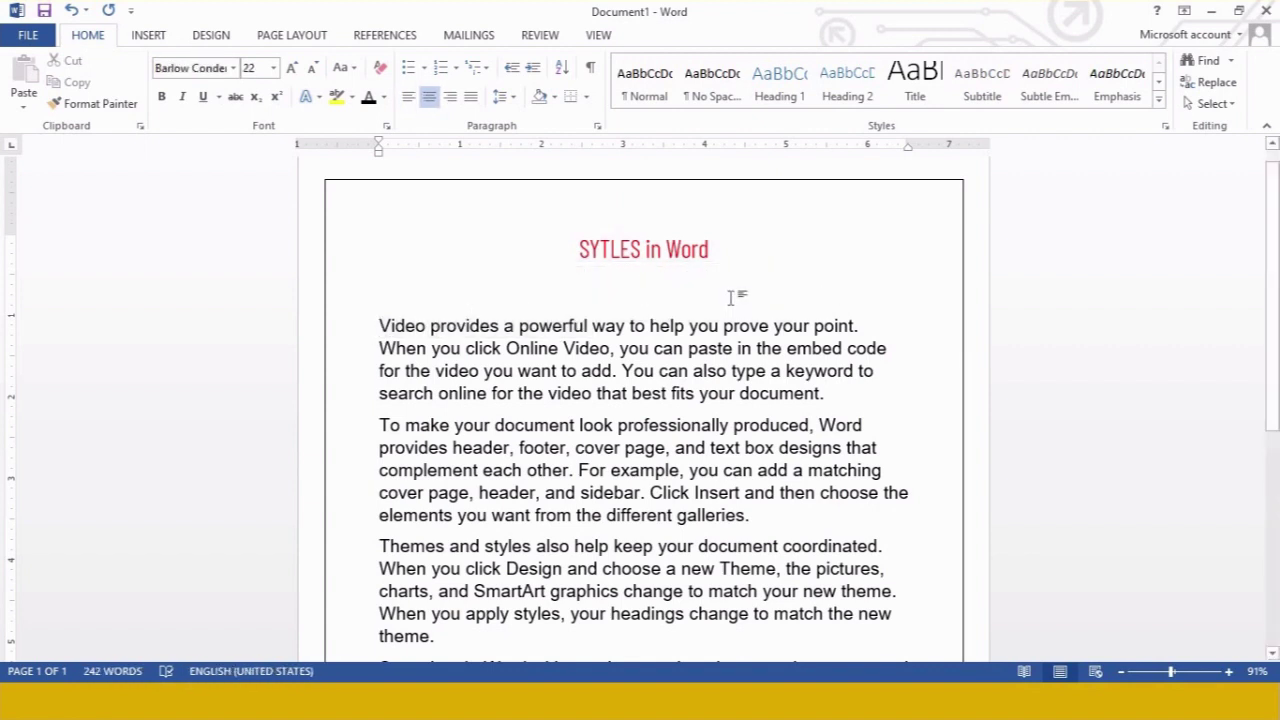
type("Video")
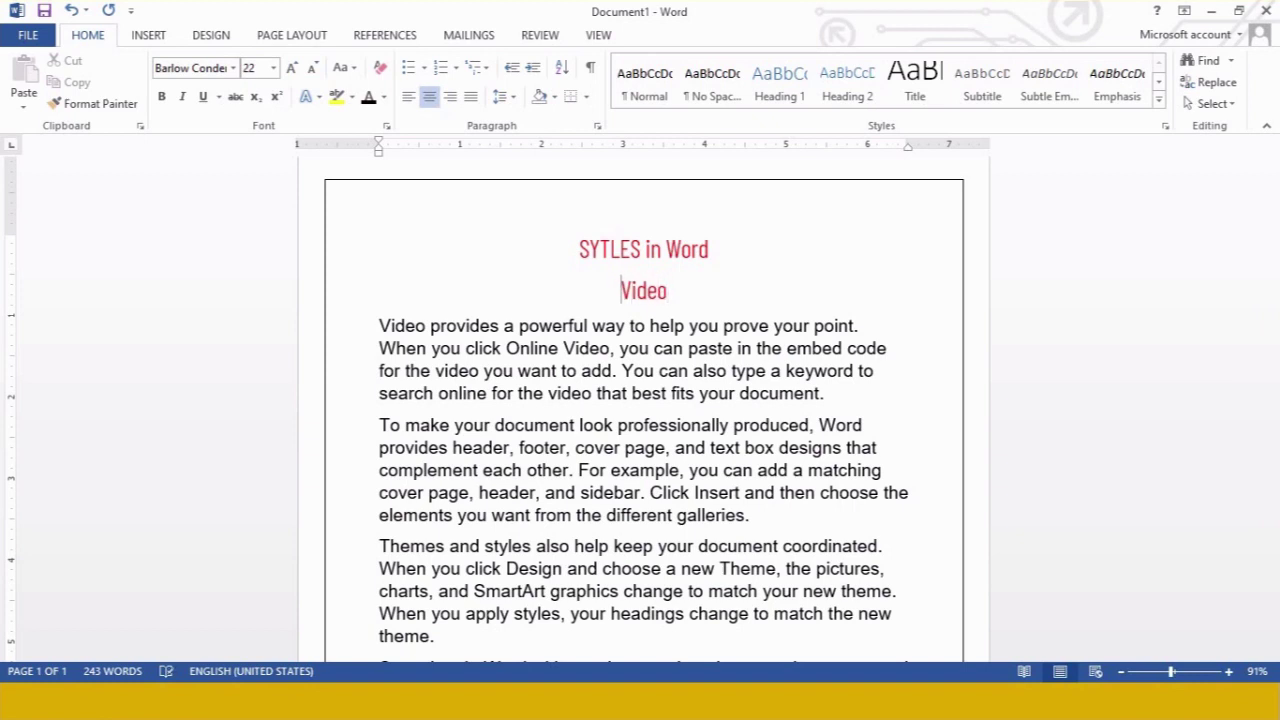
type("Online")
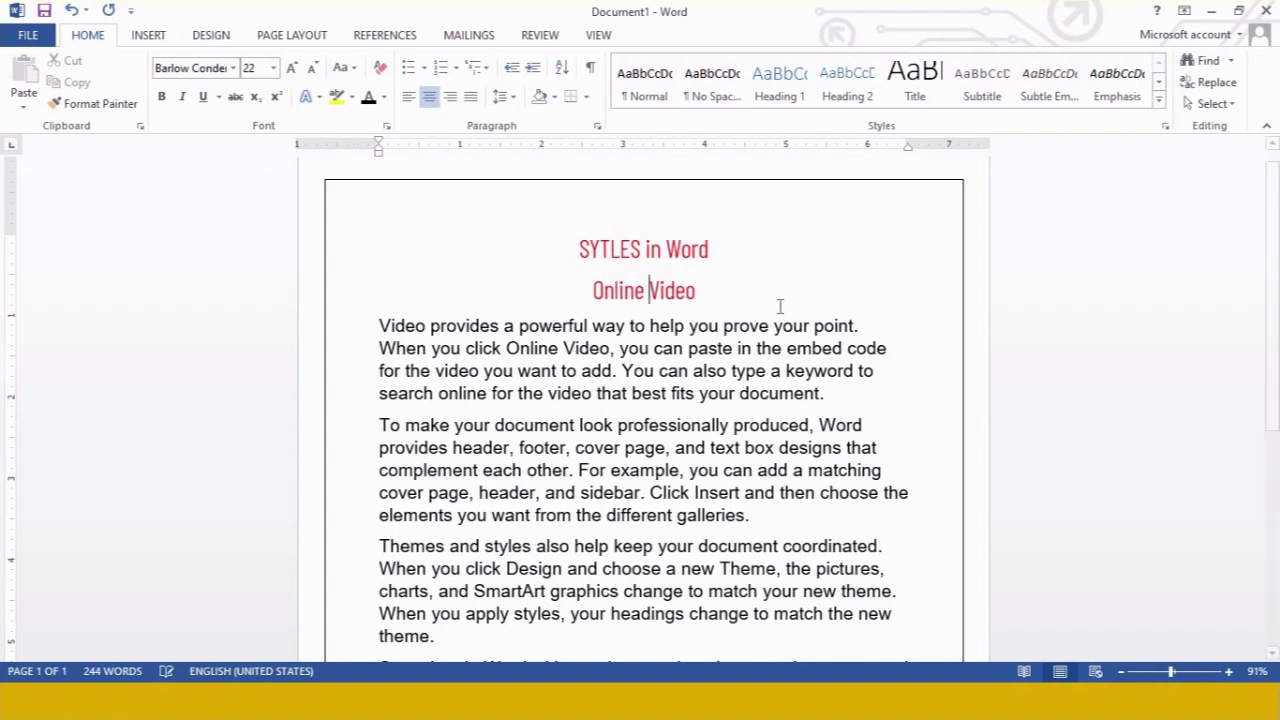
Step: Apply the Title style to the "Online Video" line
left_click(700, 294)
left_click_drag(700, 292, 594, 292)
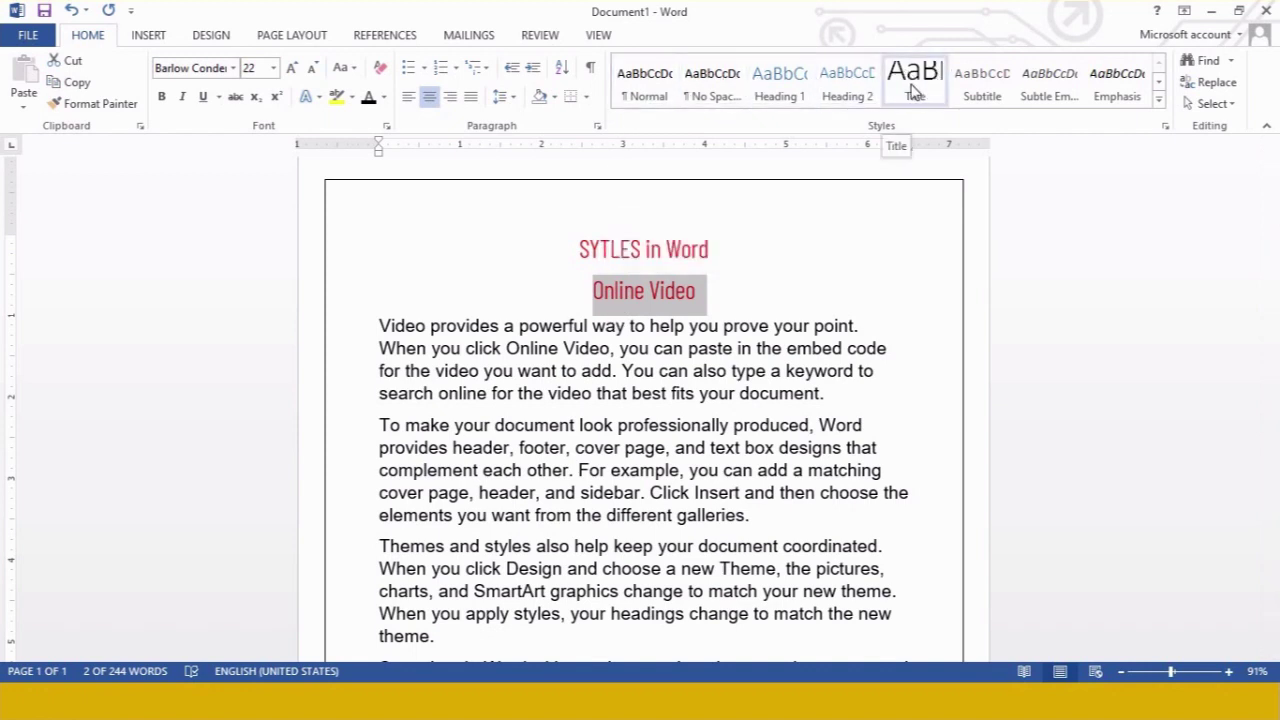
left_click(912, 90)
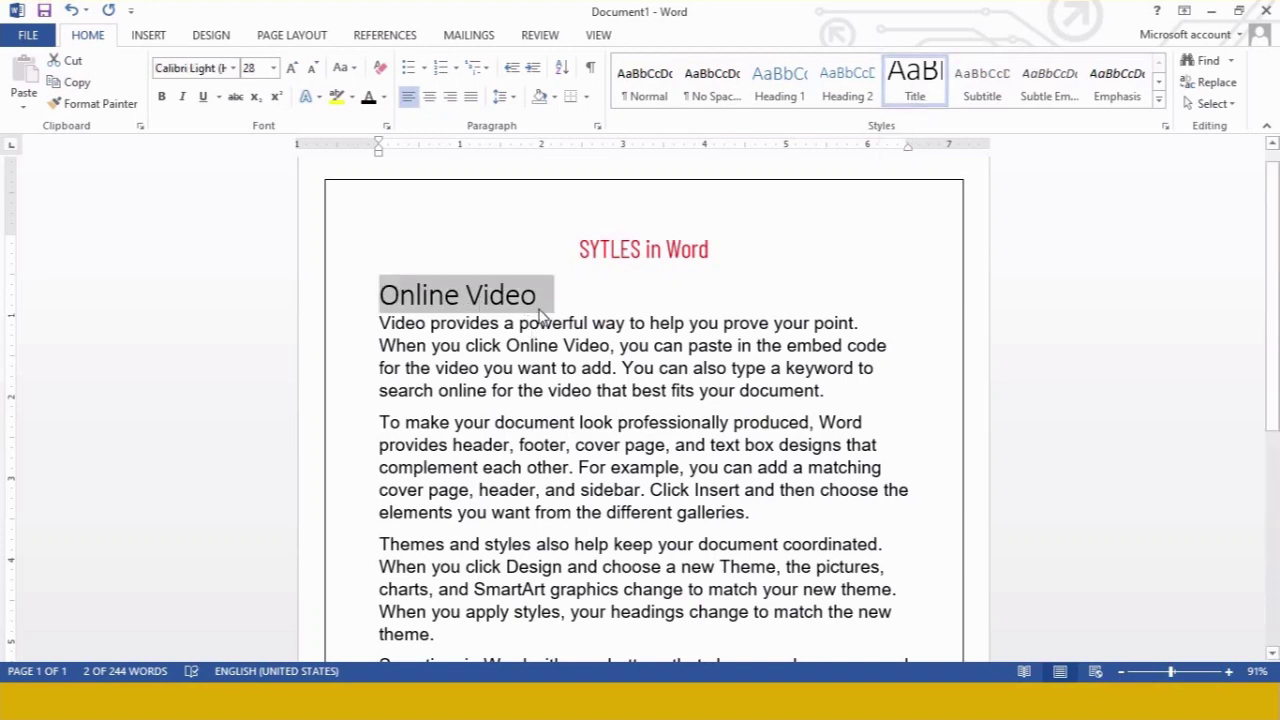
left_click_drag(540, 295, 374, 266)
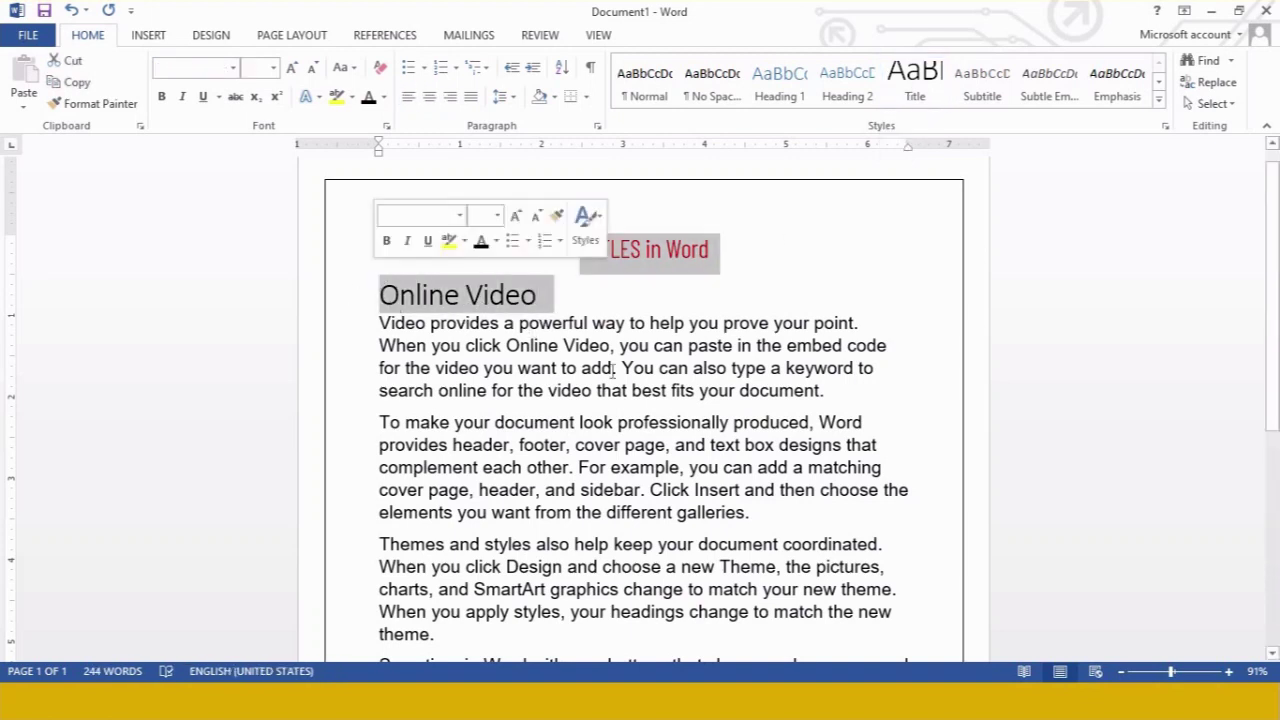
Step: Insert a new line reading "Header & Footer" between the first and second sample paragraphs
left_click(843, 390)
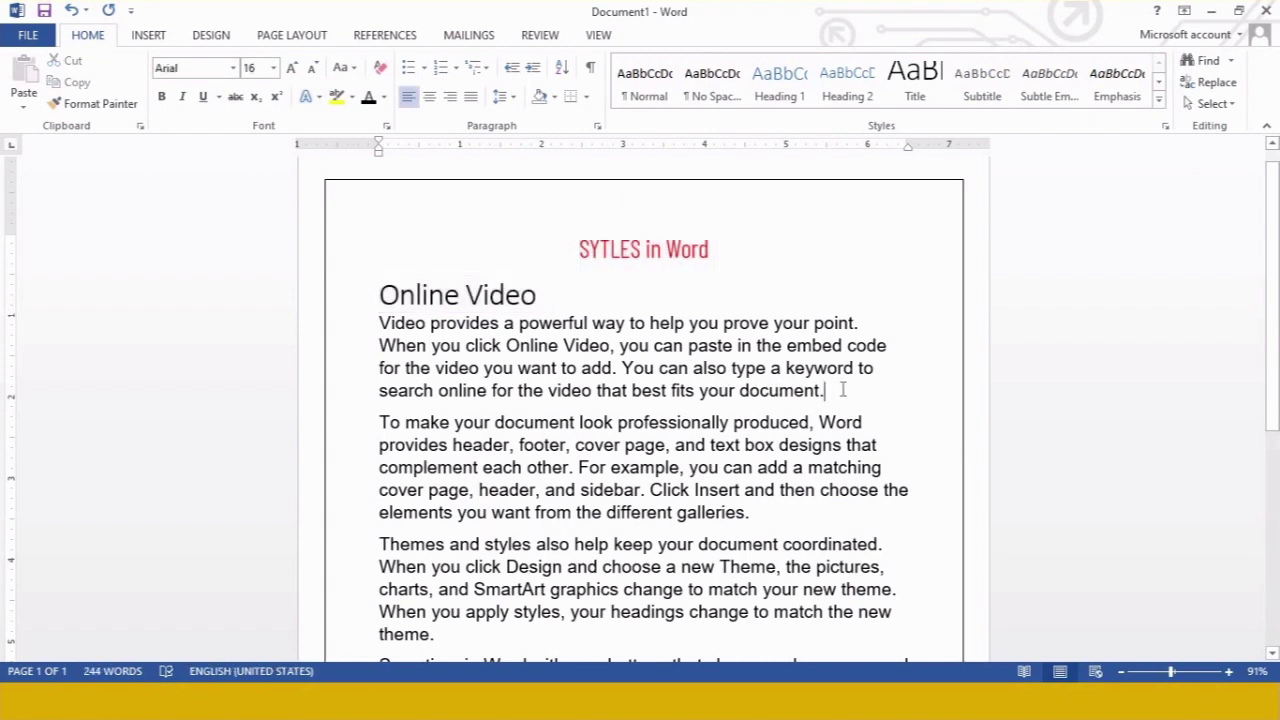
key("Return")
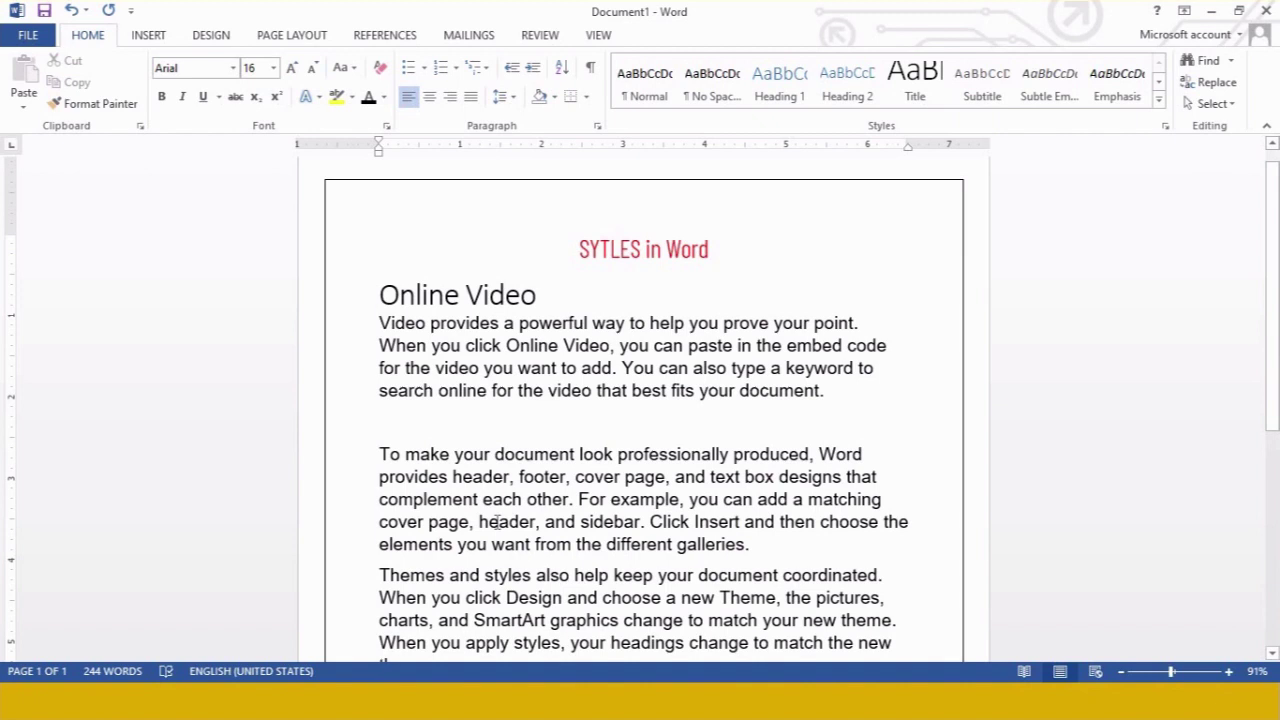
left_click_drag(470, 522, 598, 540)
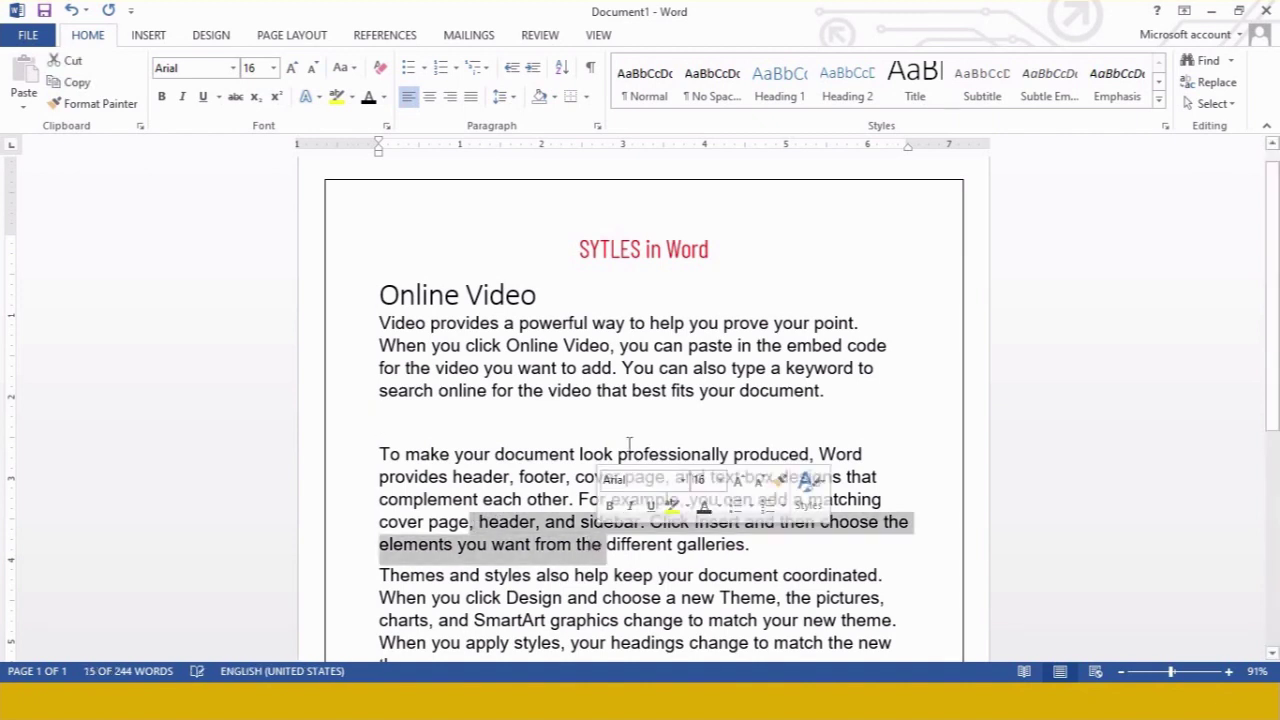
left_click(580, 455)
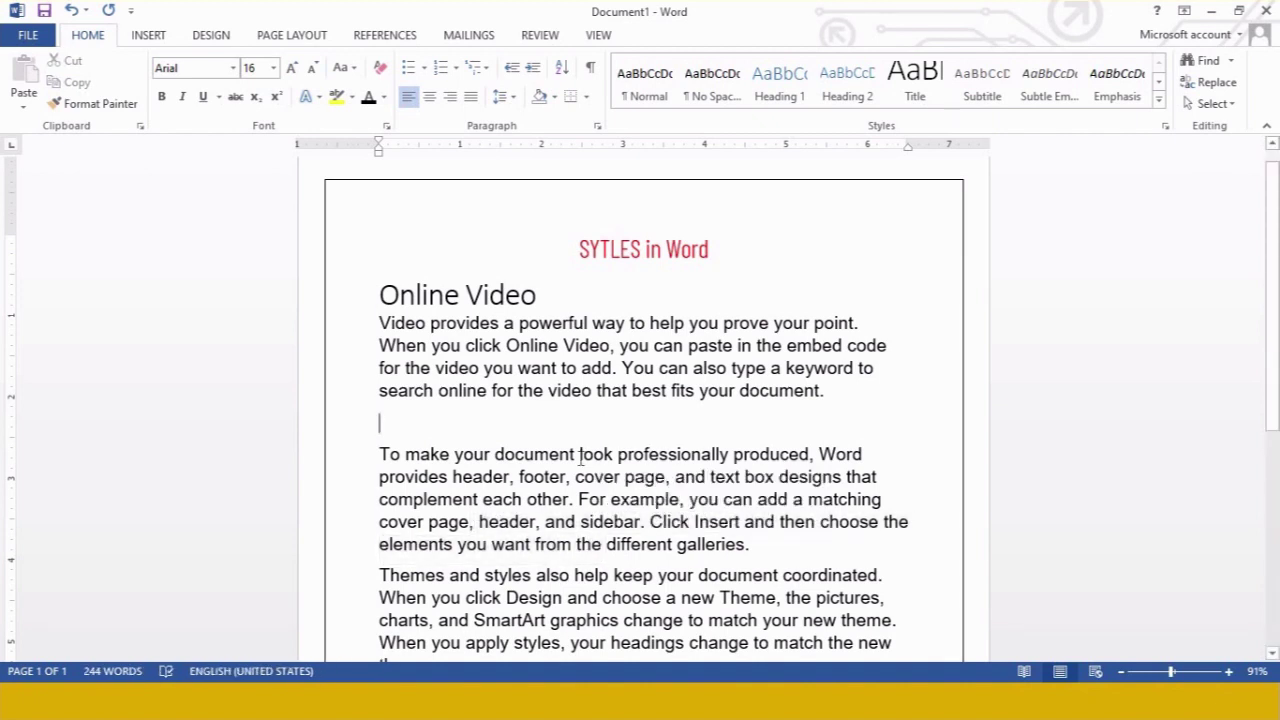
type("Header")
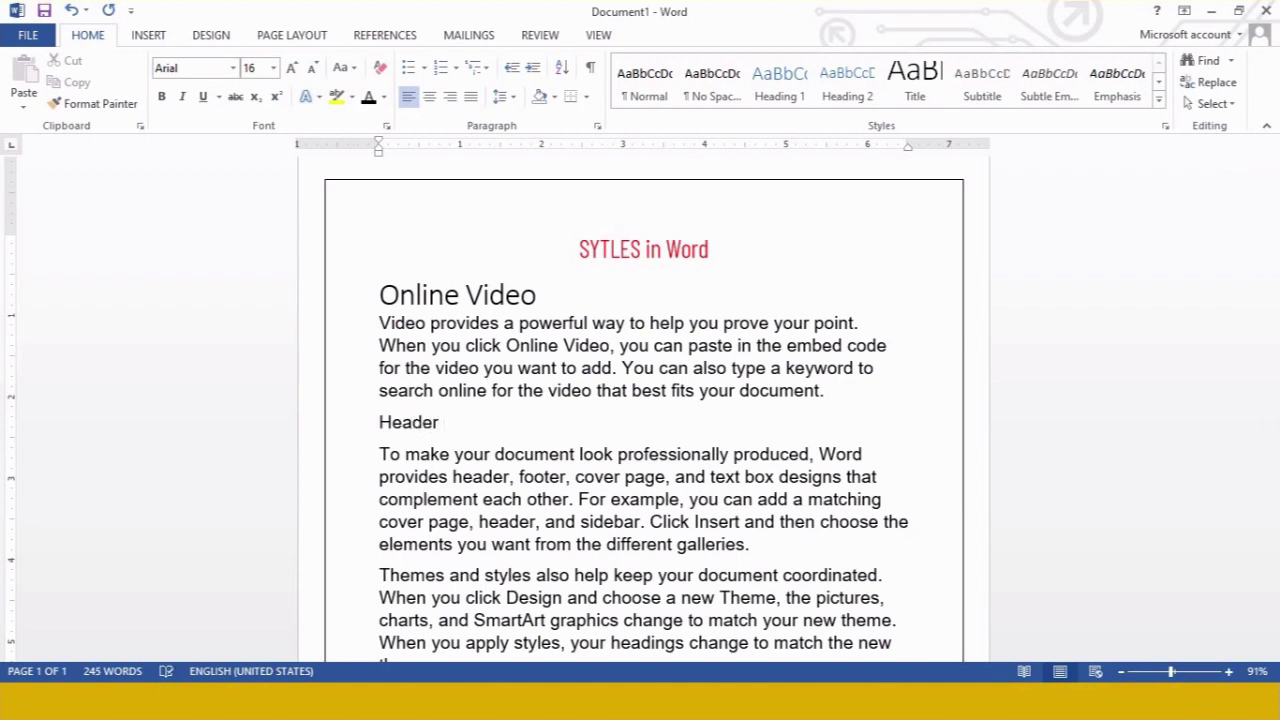
type(" & Footer")
Step: Apply the Heading 1 style to the "Header & Footer" line
key("shift+Home")
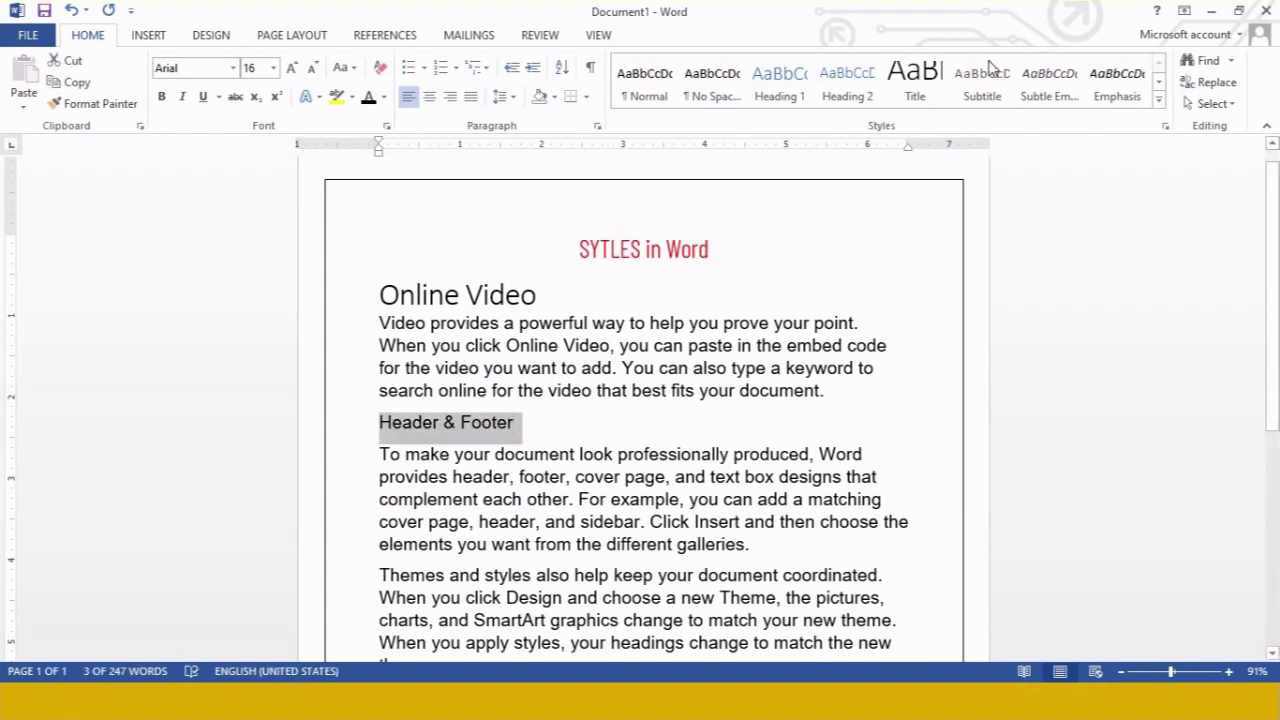
left_click(792, 92)
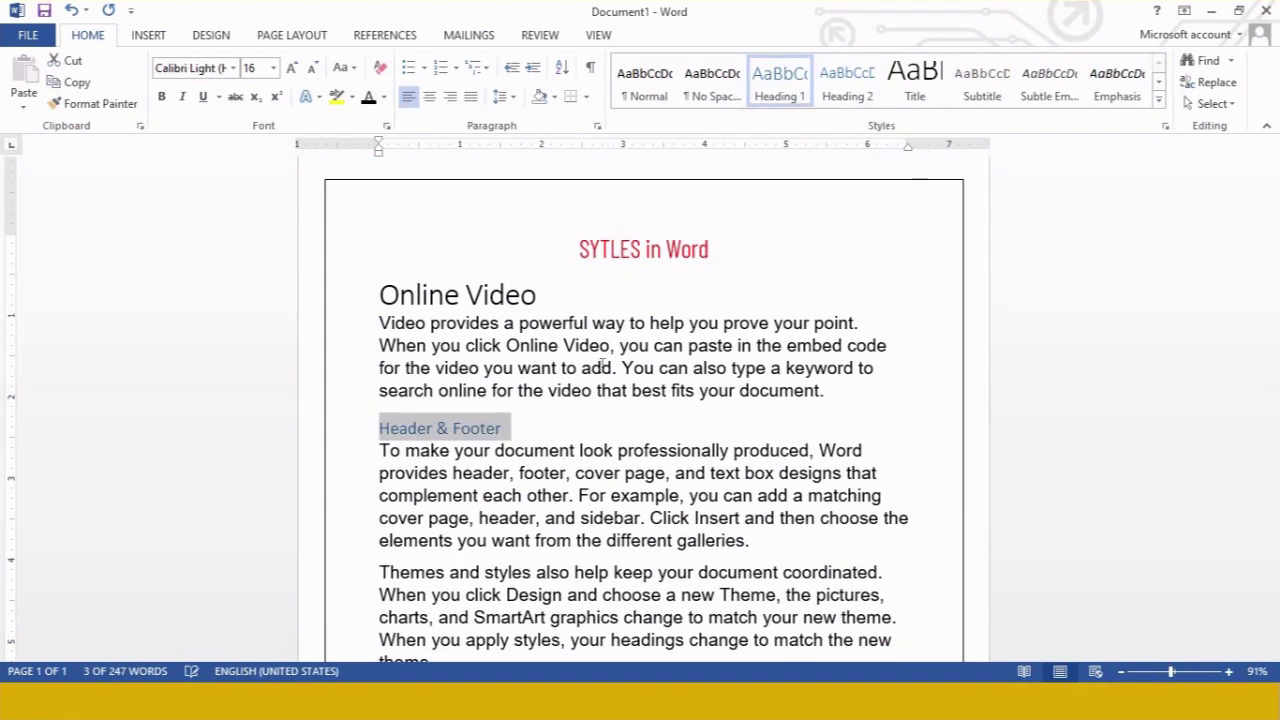
left_click(537, 451)
left_click(368, 429)
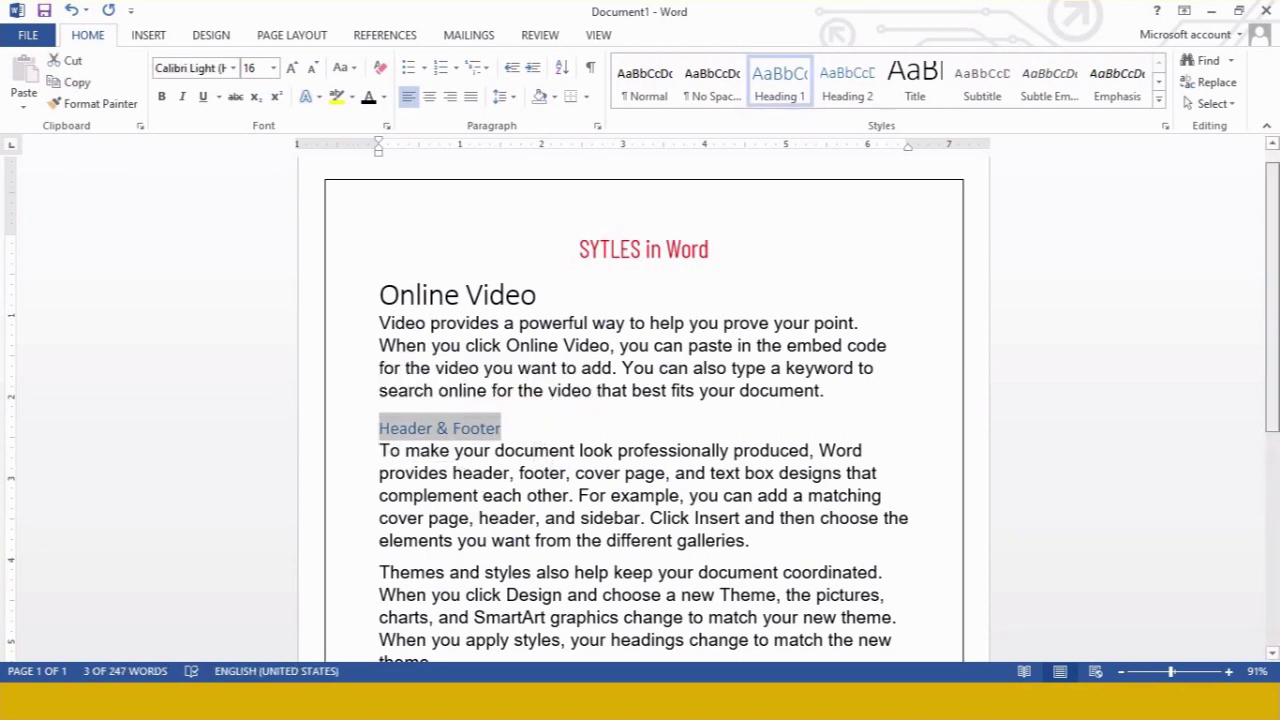
scroll(954, 354, "down", 1)
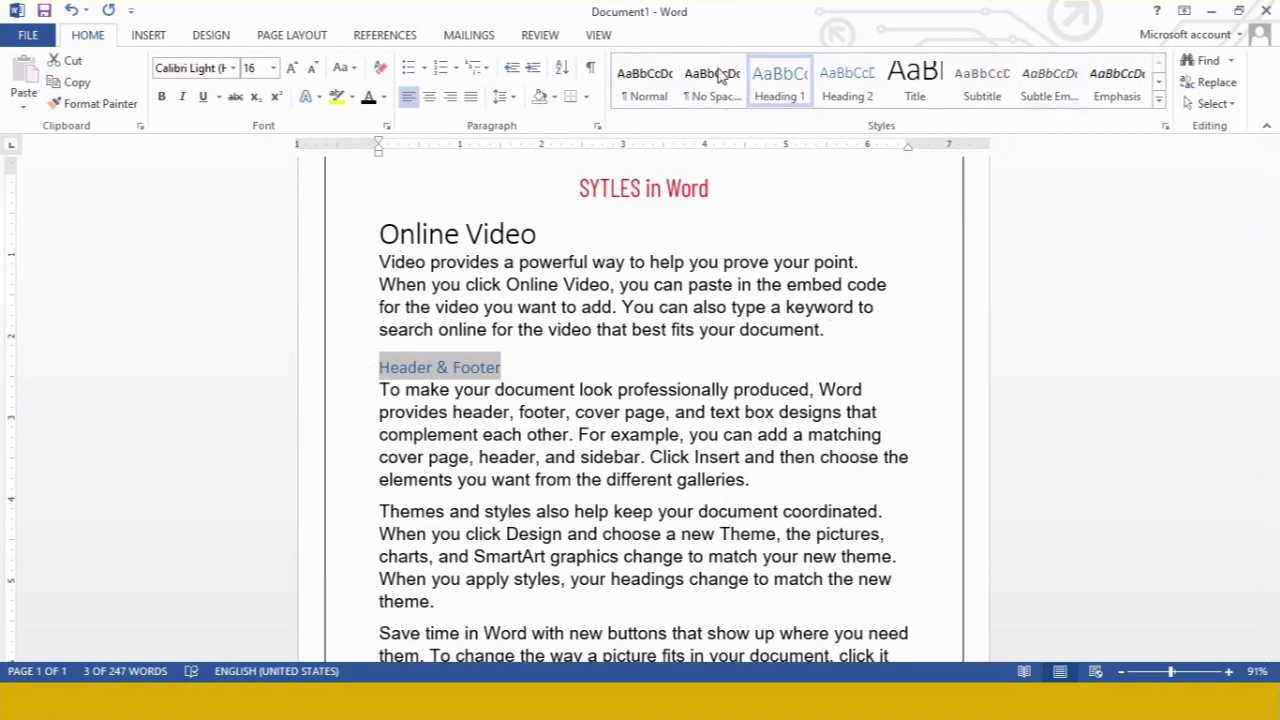
left_click(1160, 101)
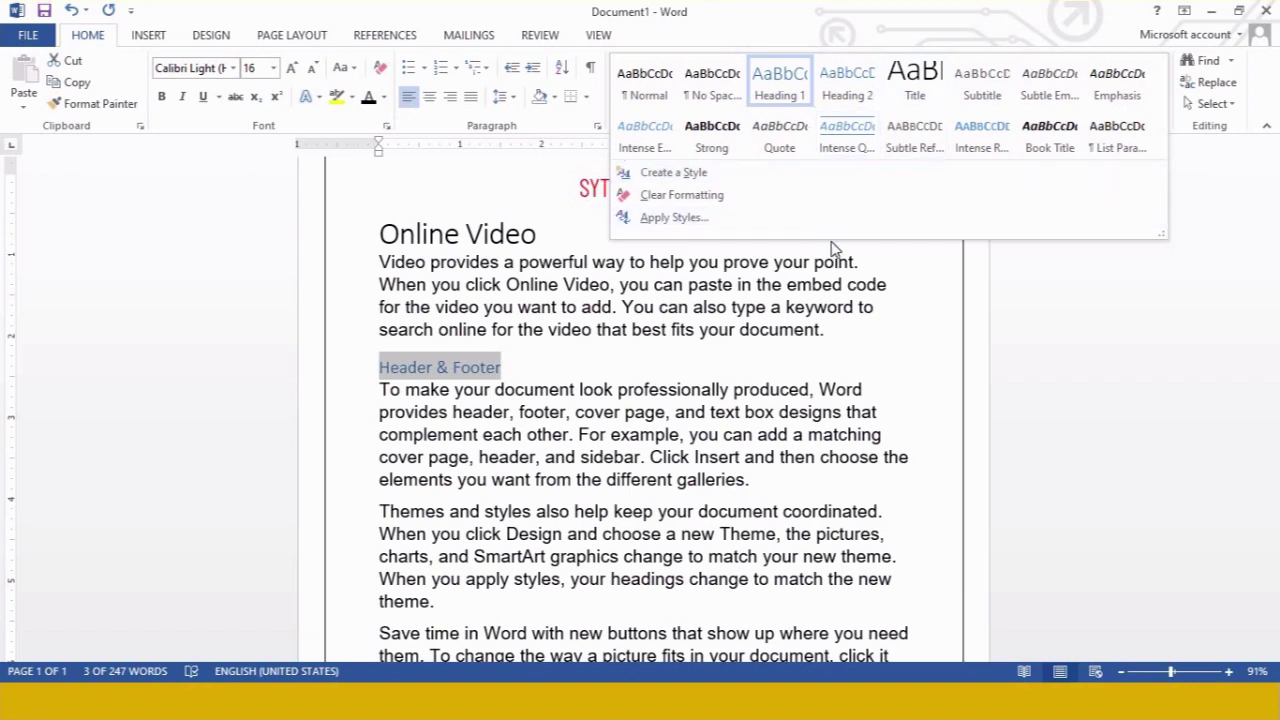
left_click(700, 334)
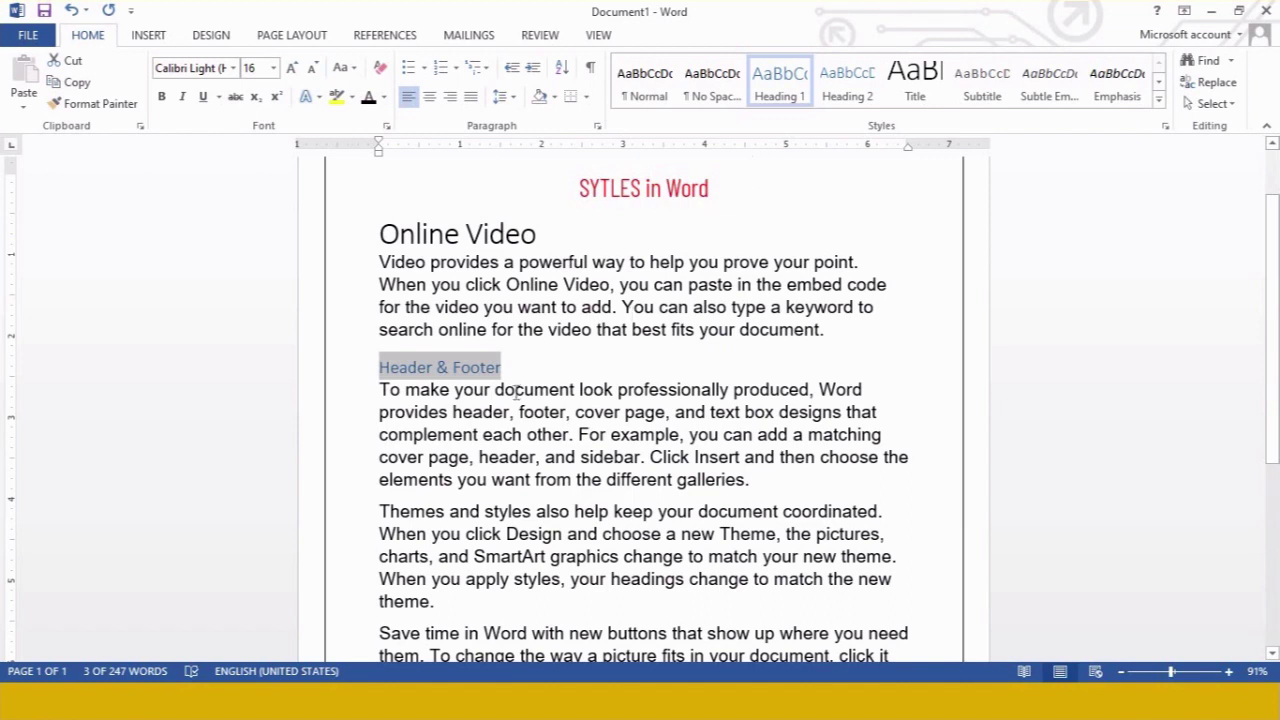
Step: Modify the Heading 1 style used by the "Header & Footer" line, setting its font to Bell MT
left_click(526, 363)
left_click_drag(514, 366, 388, 381)
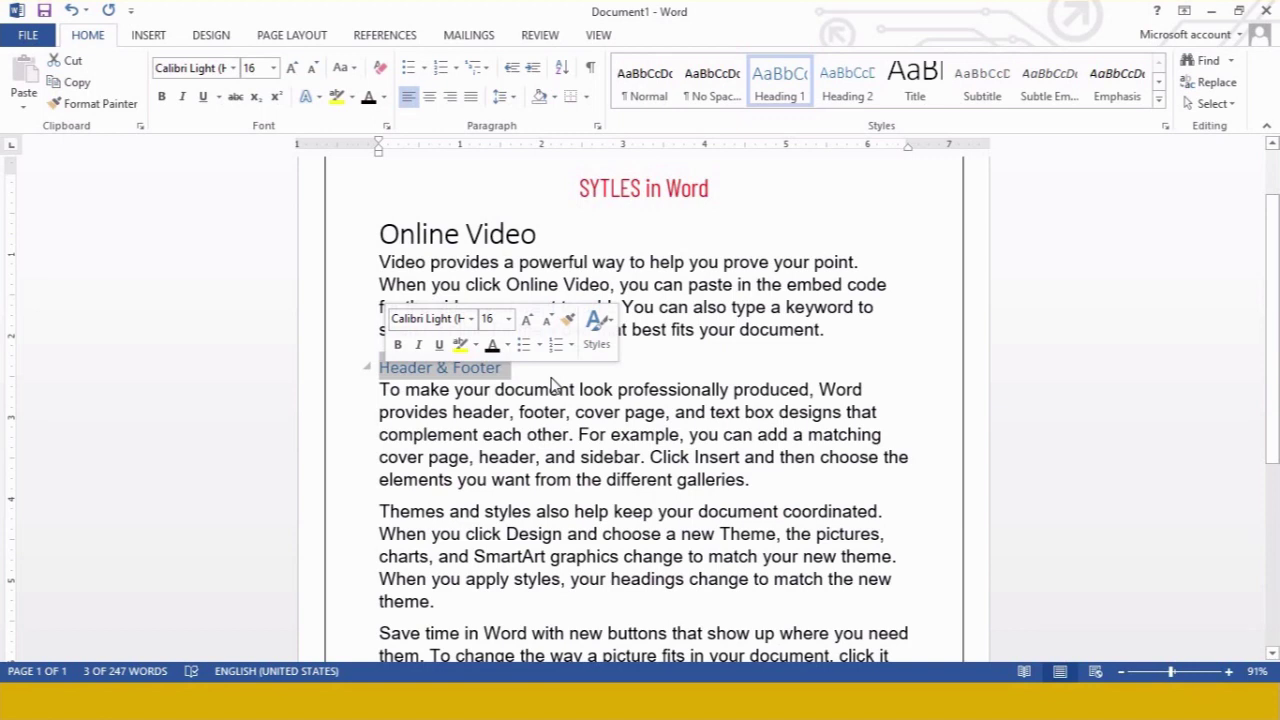
right_click(783, 100)
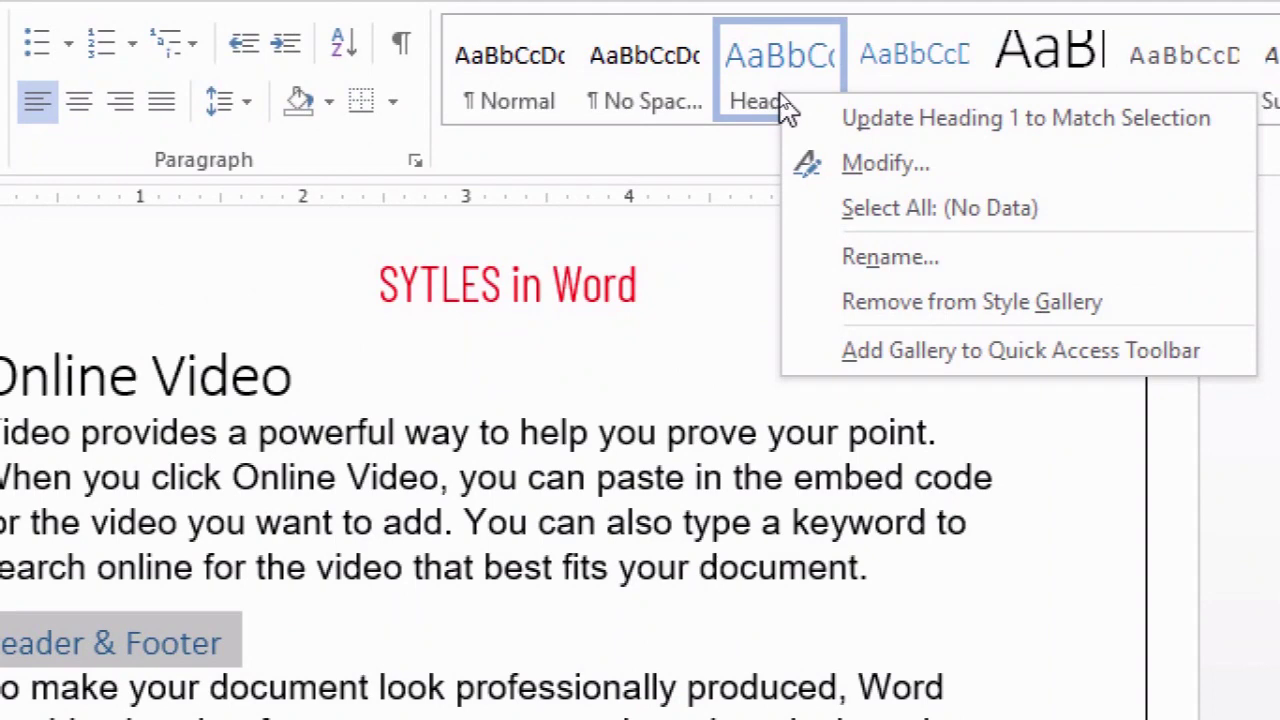
left_click(777, 104)
right_click(779, 102)
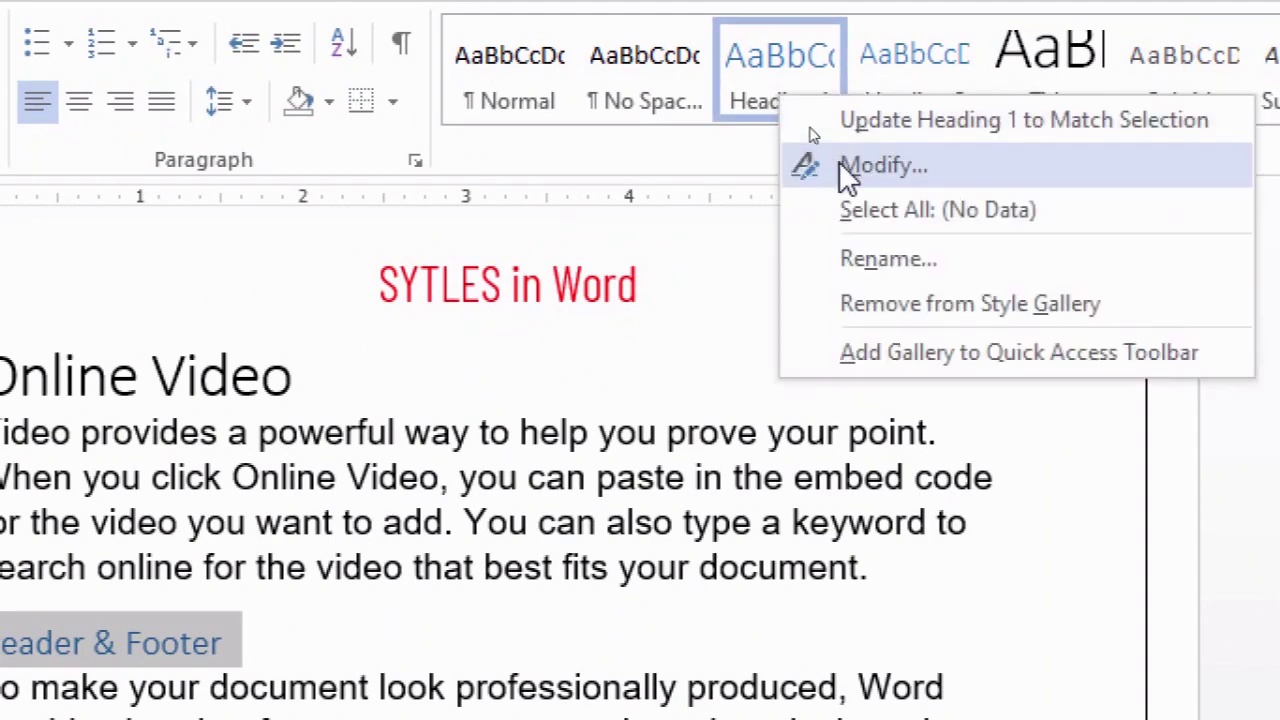
left_click(891, 164)
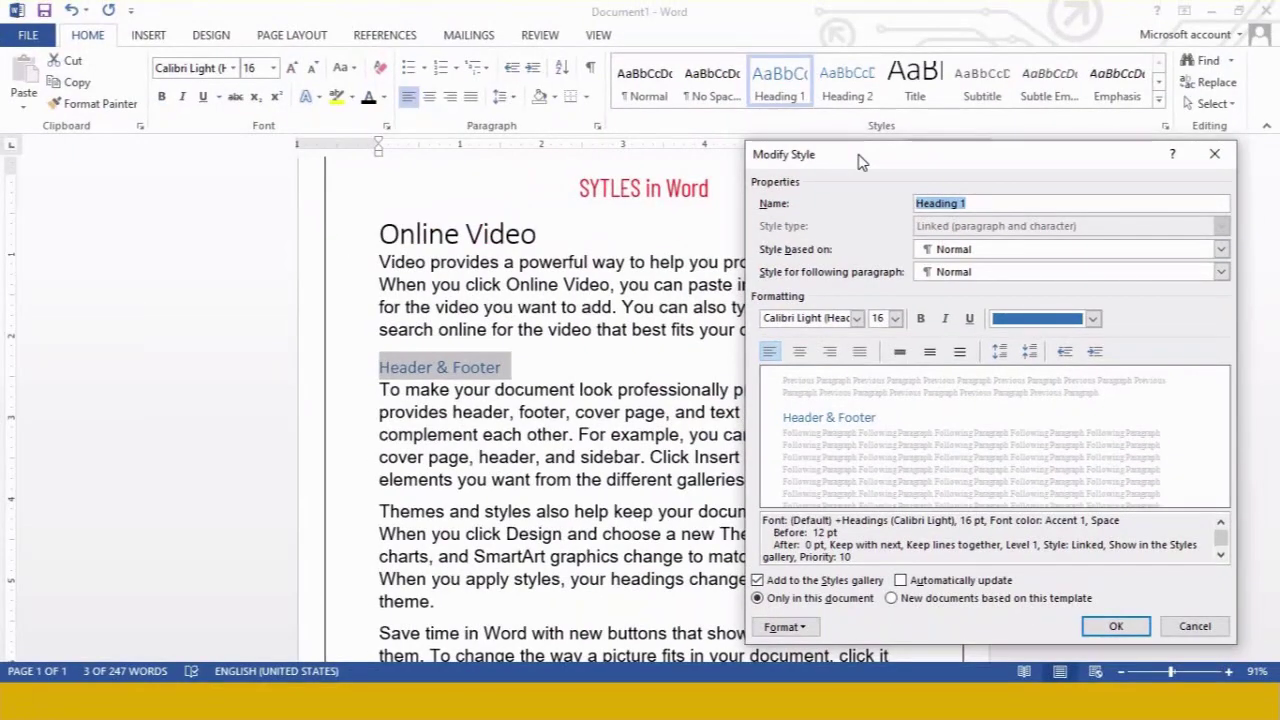
left_click_drag(936, 211, 487, 211)
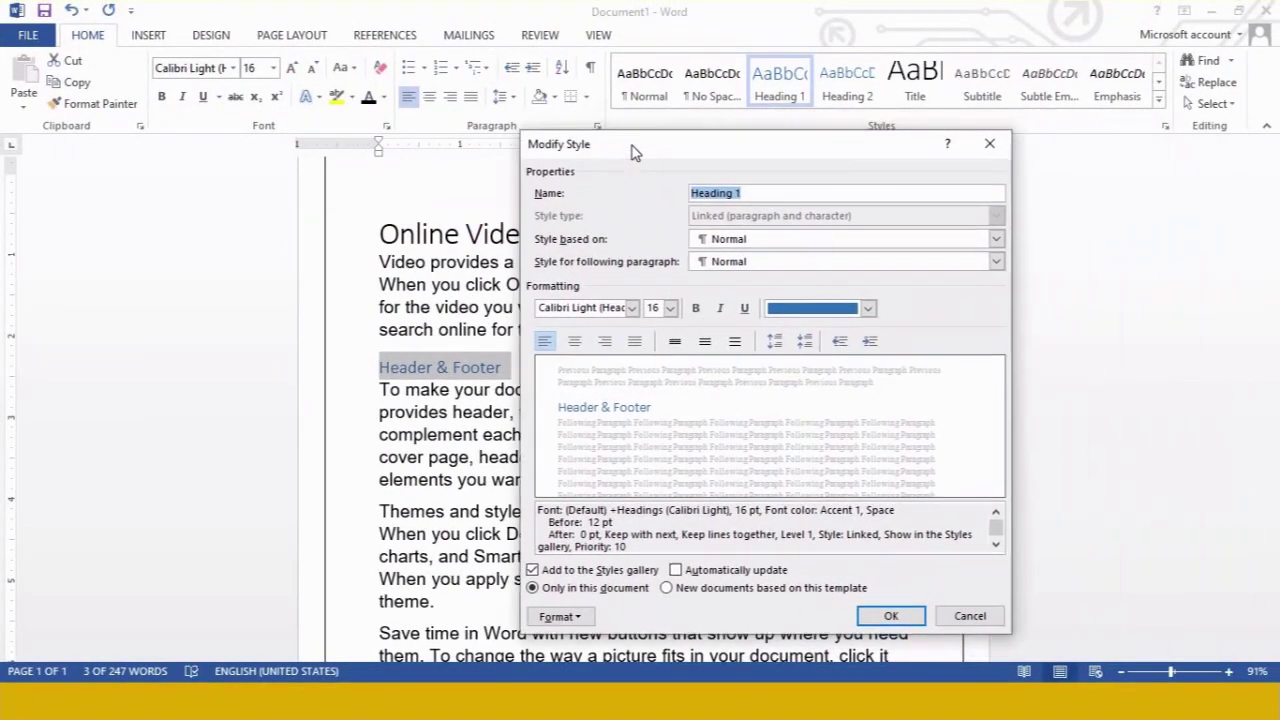
left_click_drag(632, 150, 630, 151)
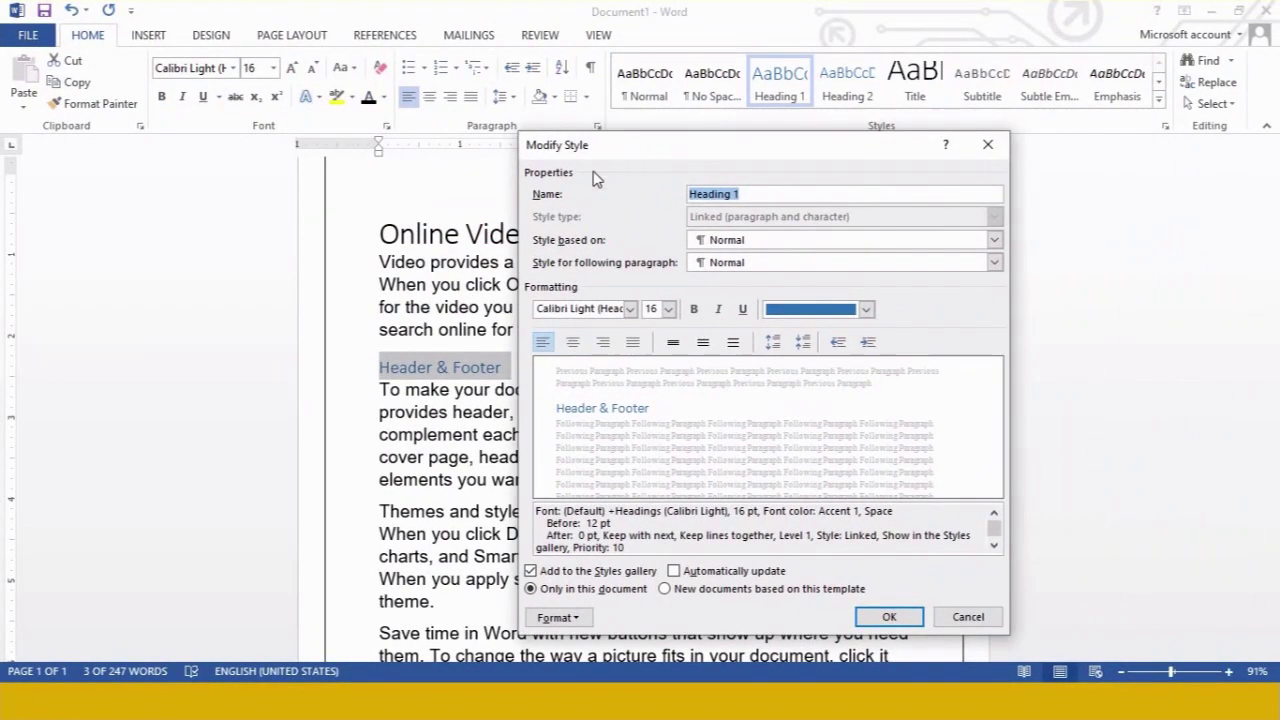
left_click(631, 309)
left_click(590, 439)
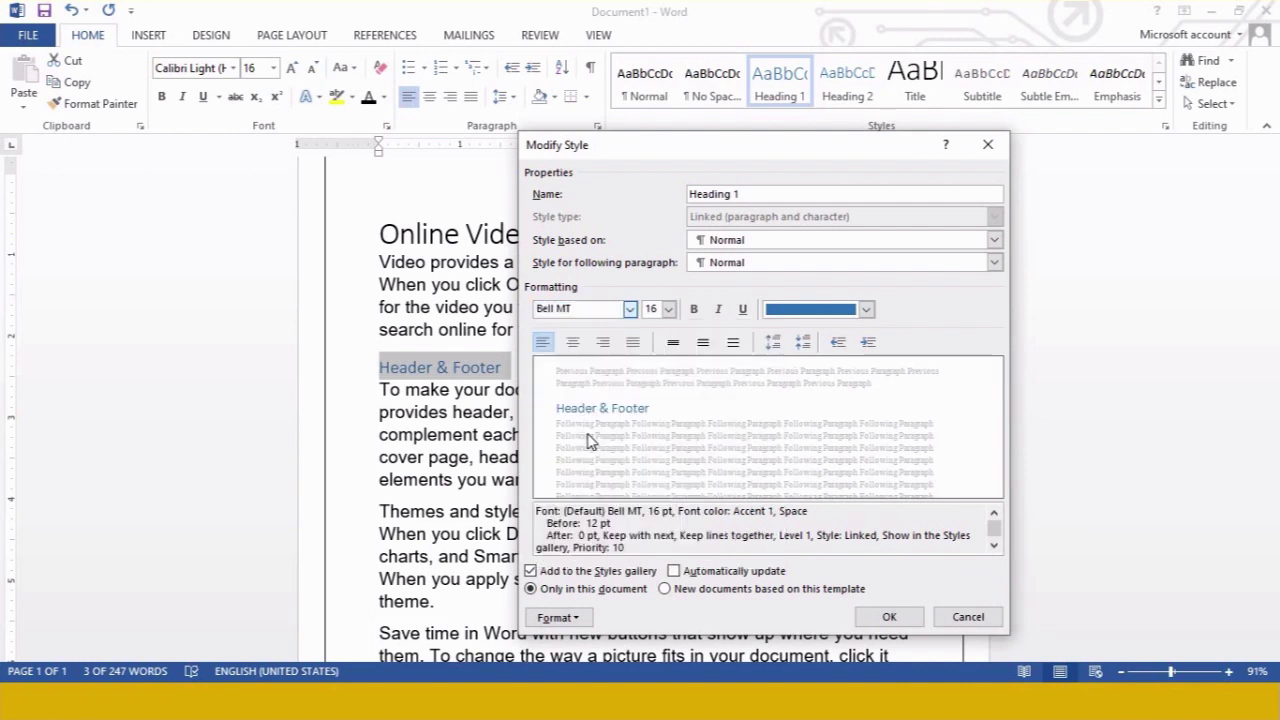
Step: Give the Heading 1 style a Dark Blue font color and a size of 26, and save the style changes
left_click(866, 310)
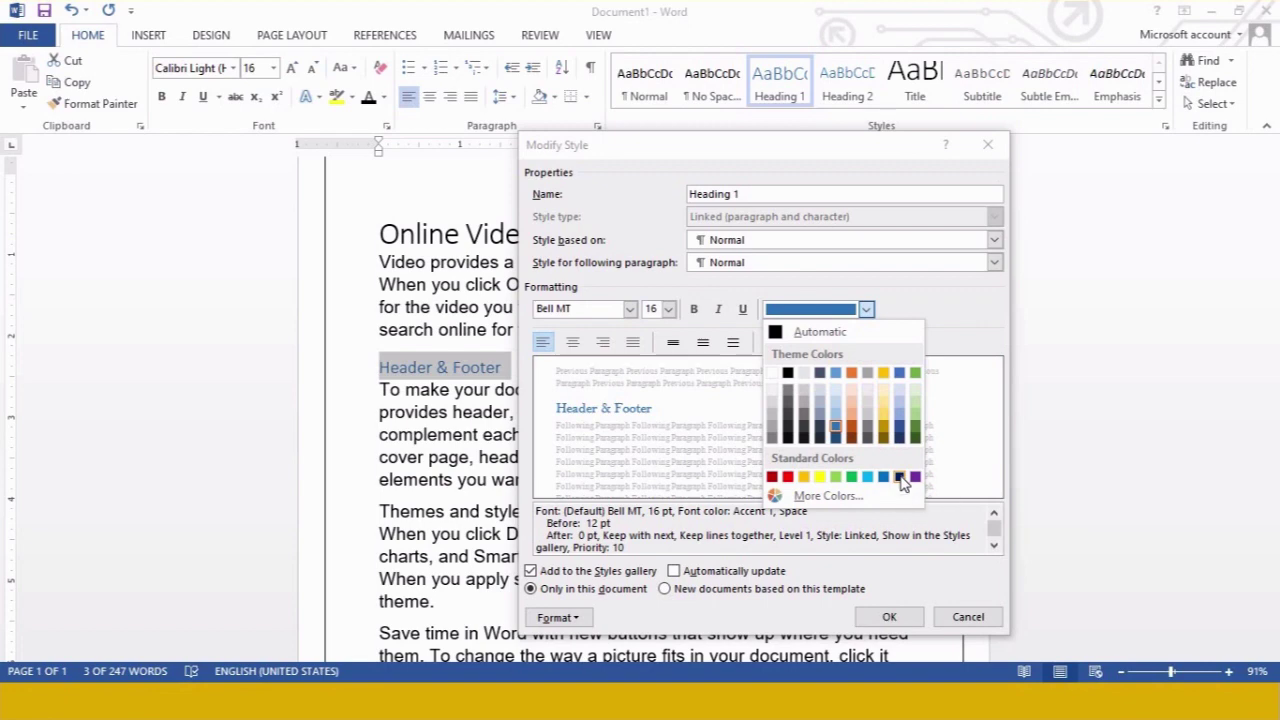
left_click(899, 477)
left_click(669, 310)
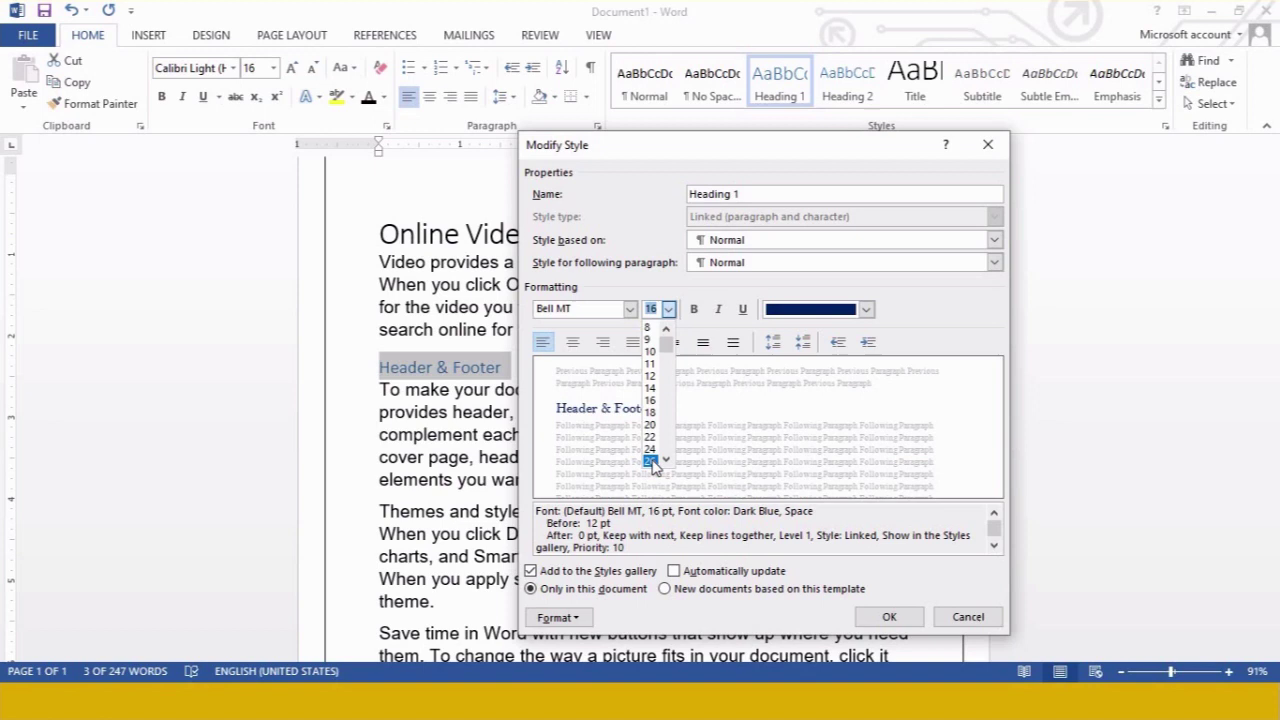
left_click(651, 461)
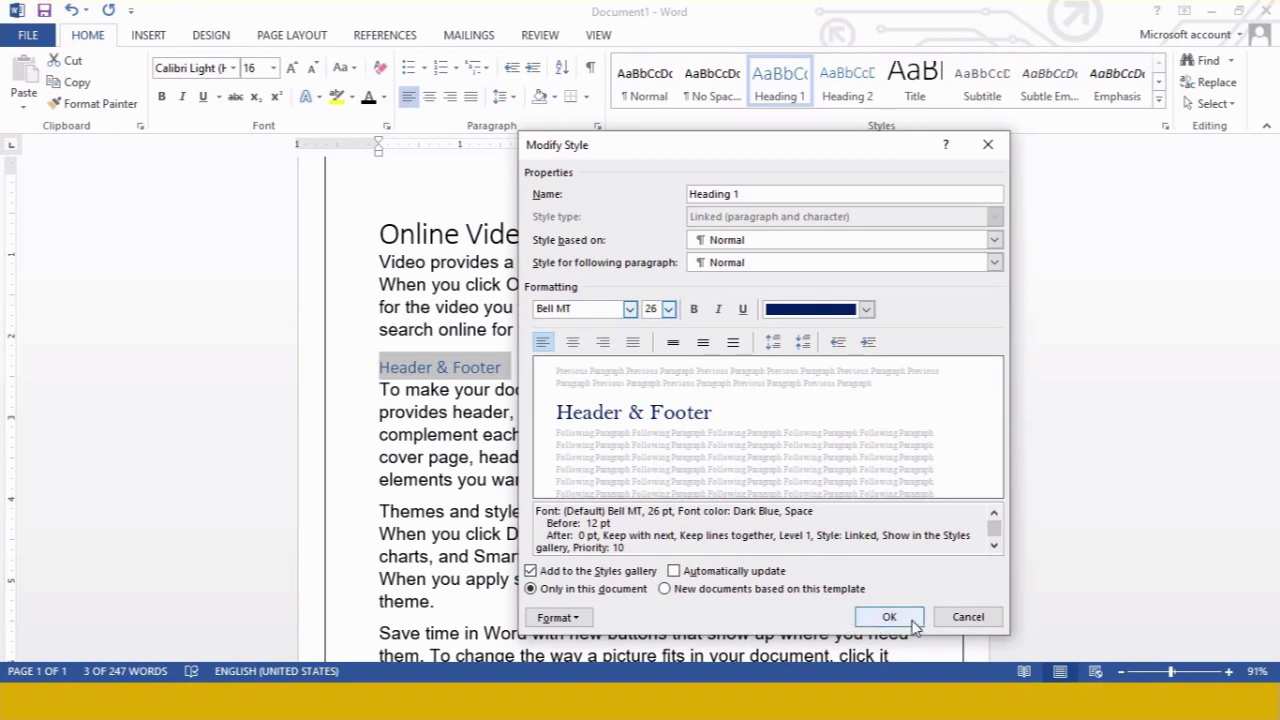
left_click(897, 617)
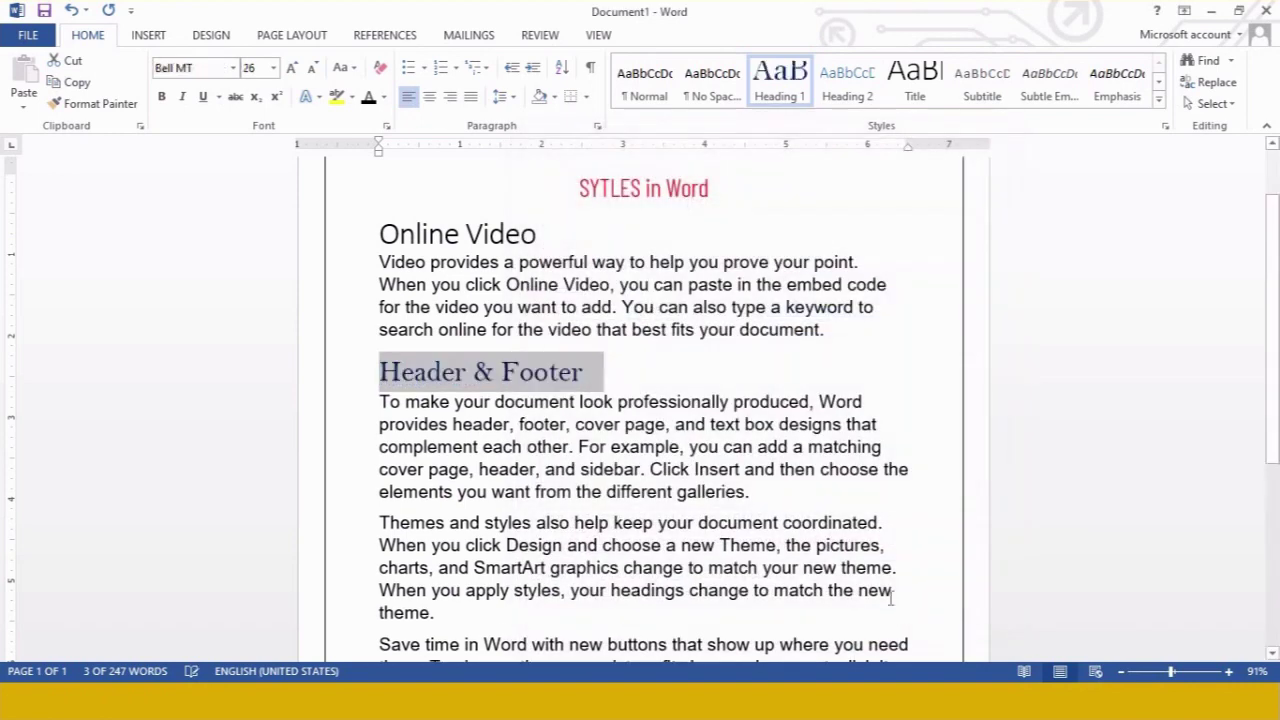
left_click(718, 468)
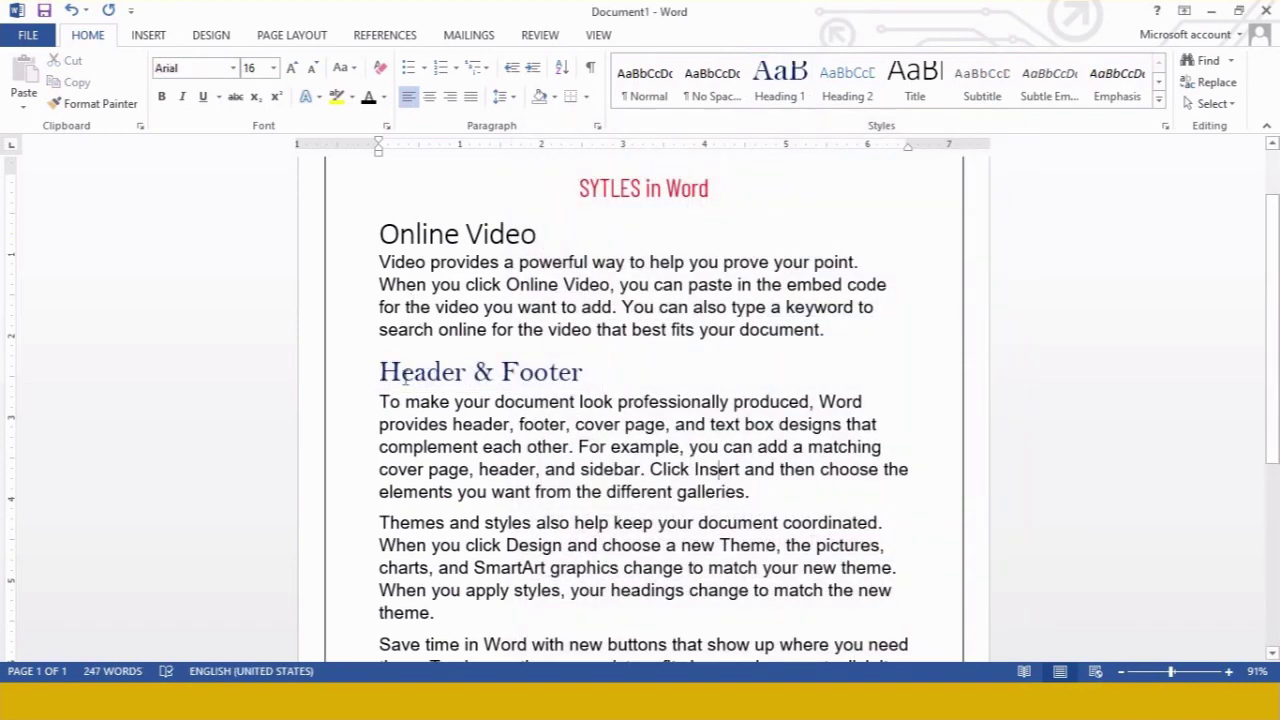
Step: Create a new style named "Mystyle" from the formatting of the "Header & Footer" heading
left_click_drag(381, 368, 578, 378)
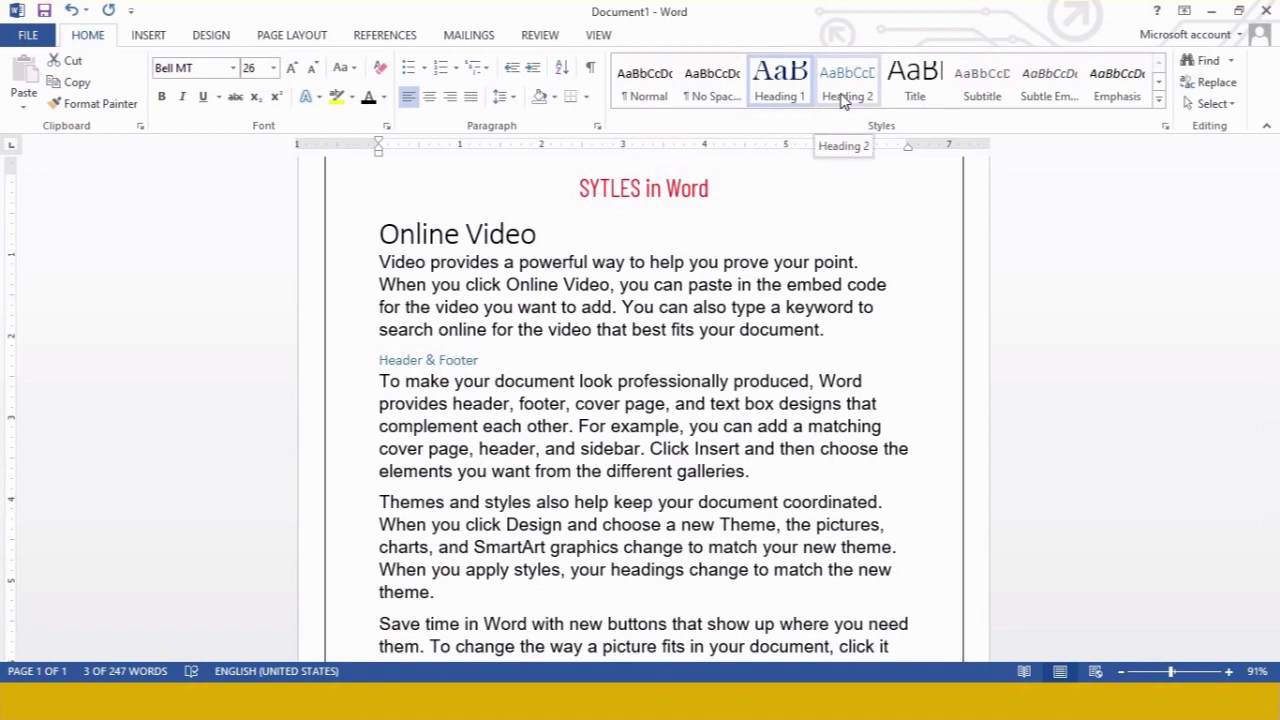
right_click(842, 100)
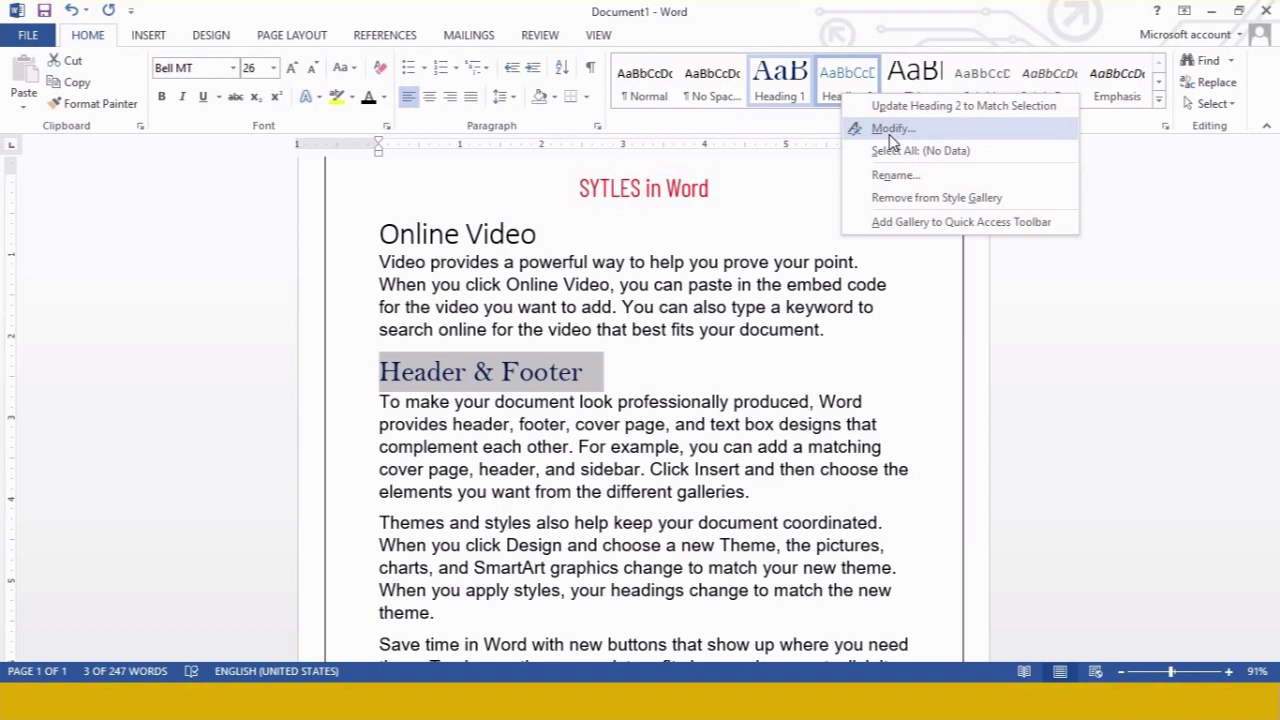
left_click(804, 185)
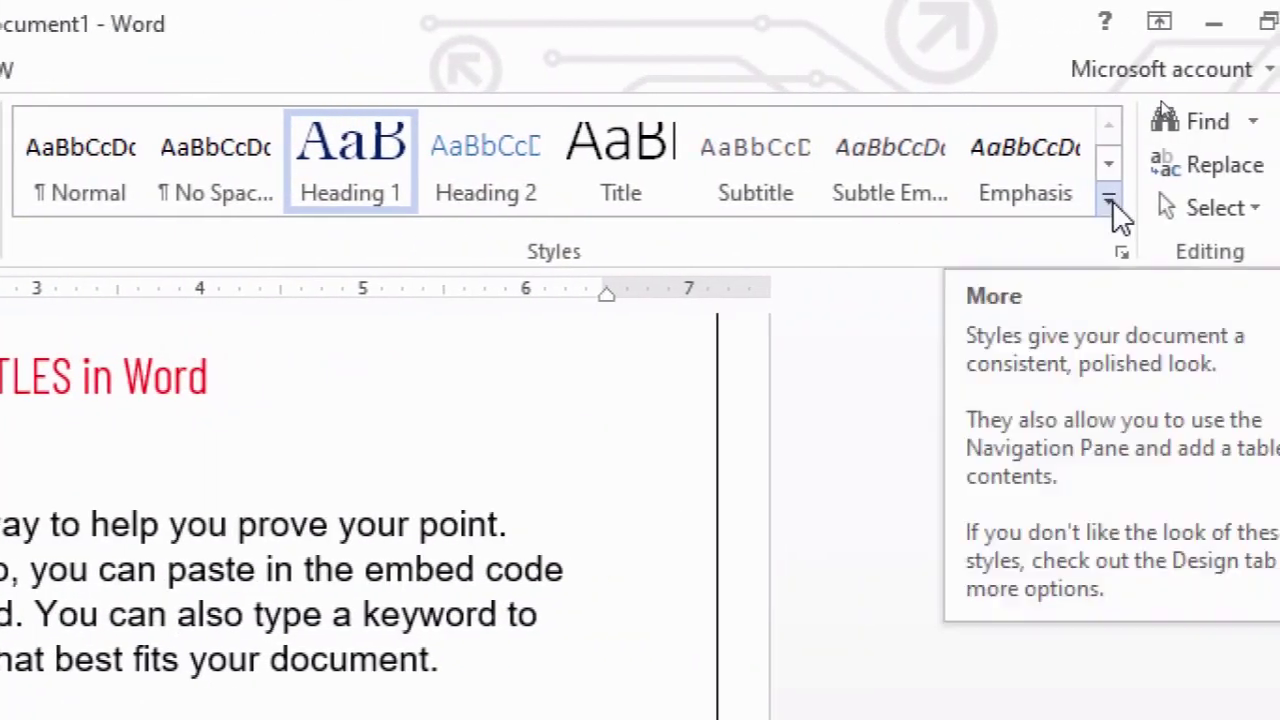
left_click(1111, 203)
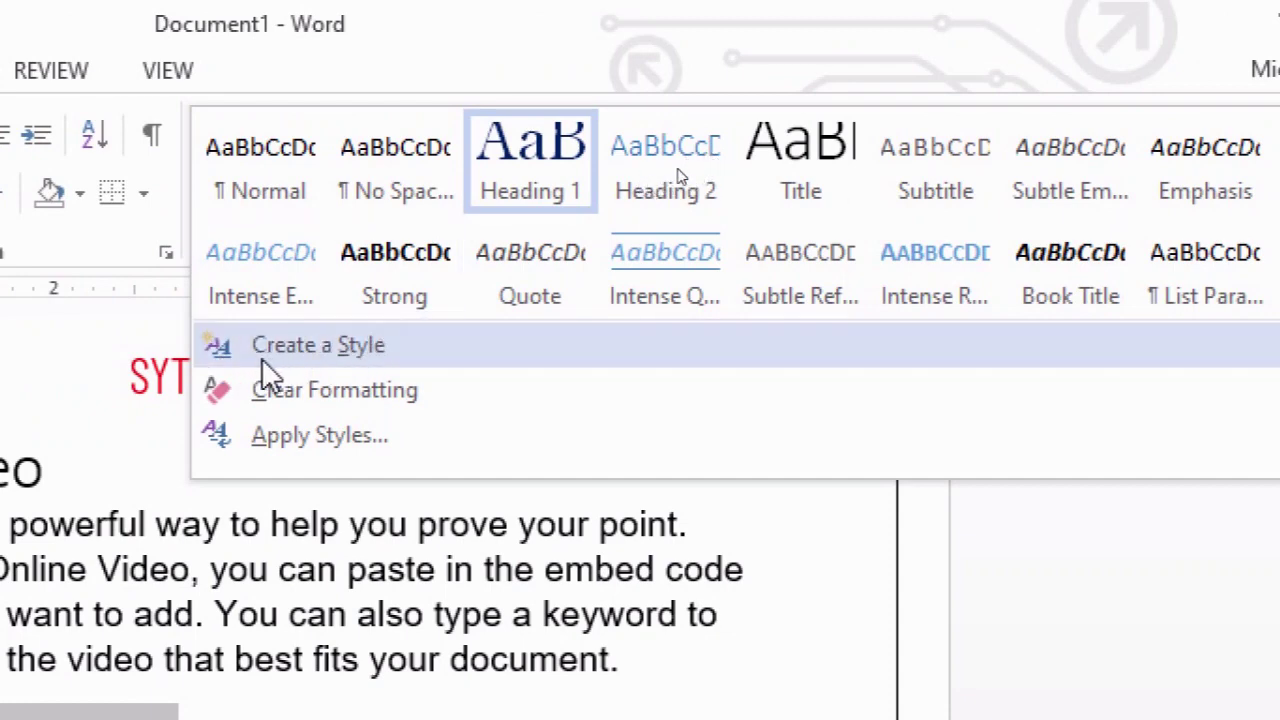
left_click(310, 346)
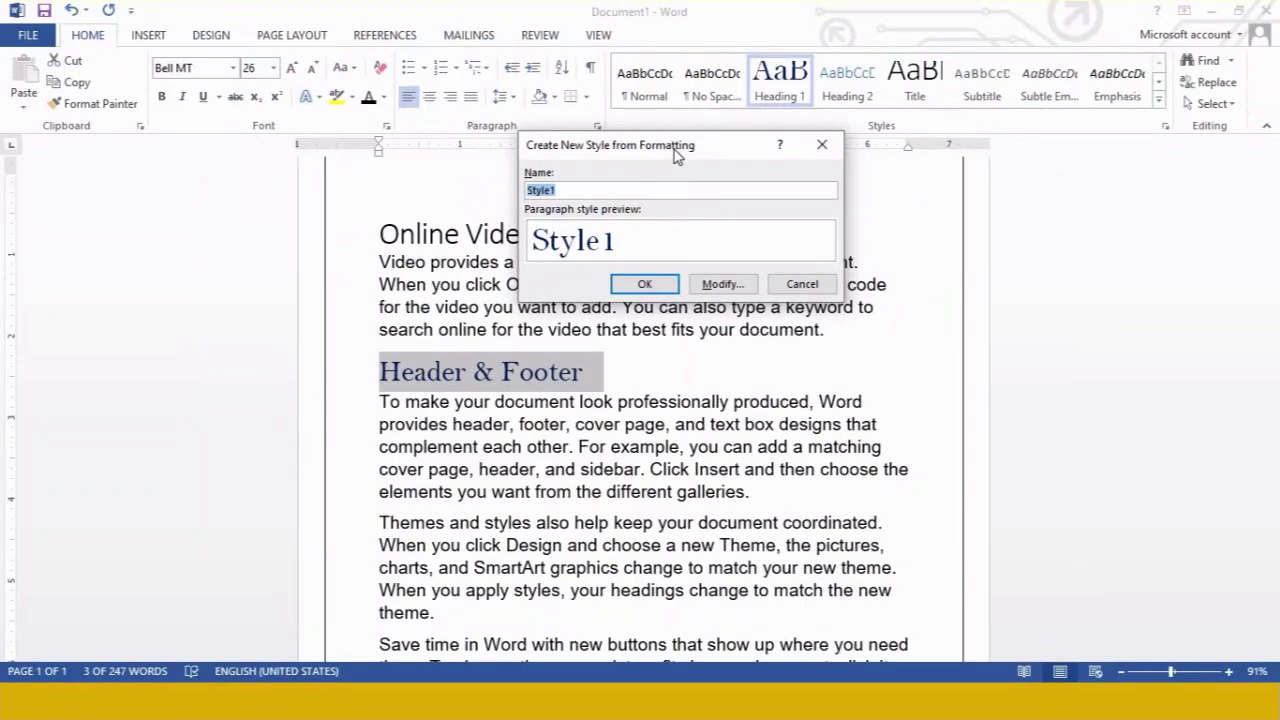
left_click_drag(676, 152, 984, 178)
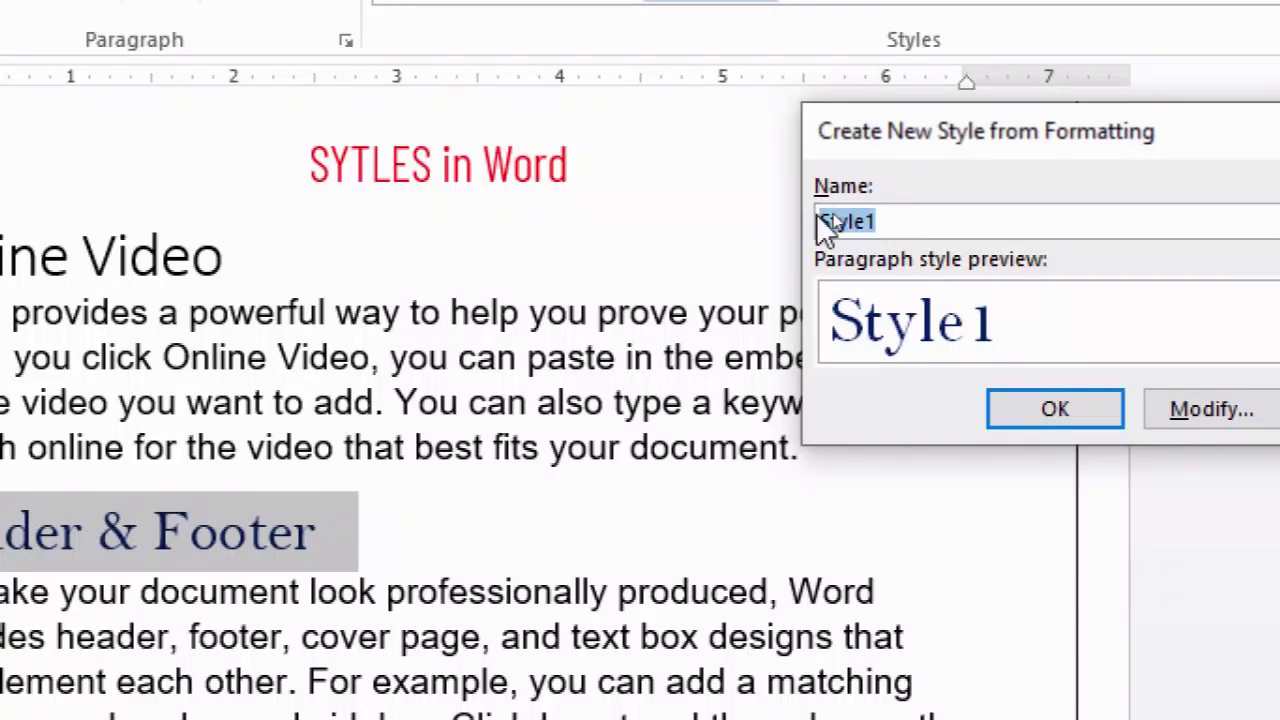
type("Mystyle")
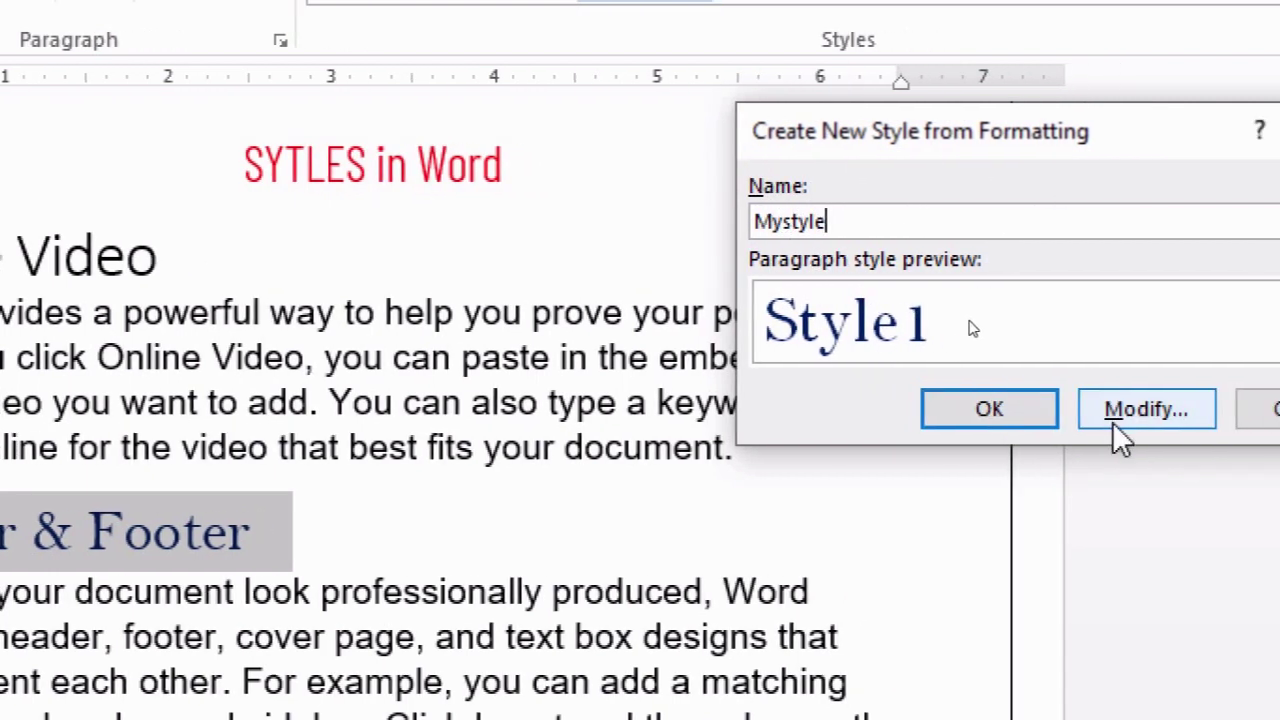
left_click(989, 410)
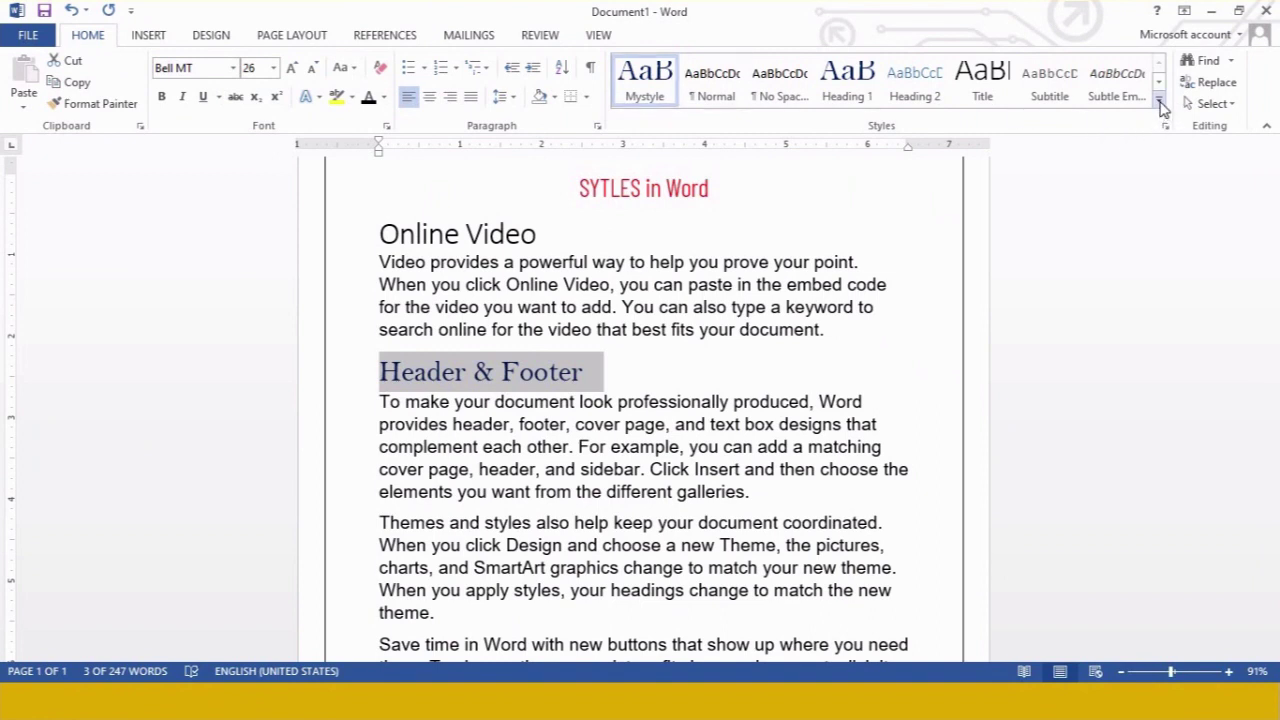
Step: Apply the Mystyle style to the "Header & Footer" heading
left_click(1159, 103)
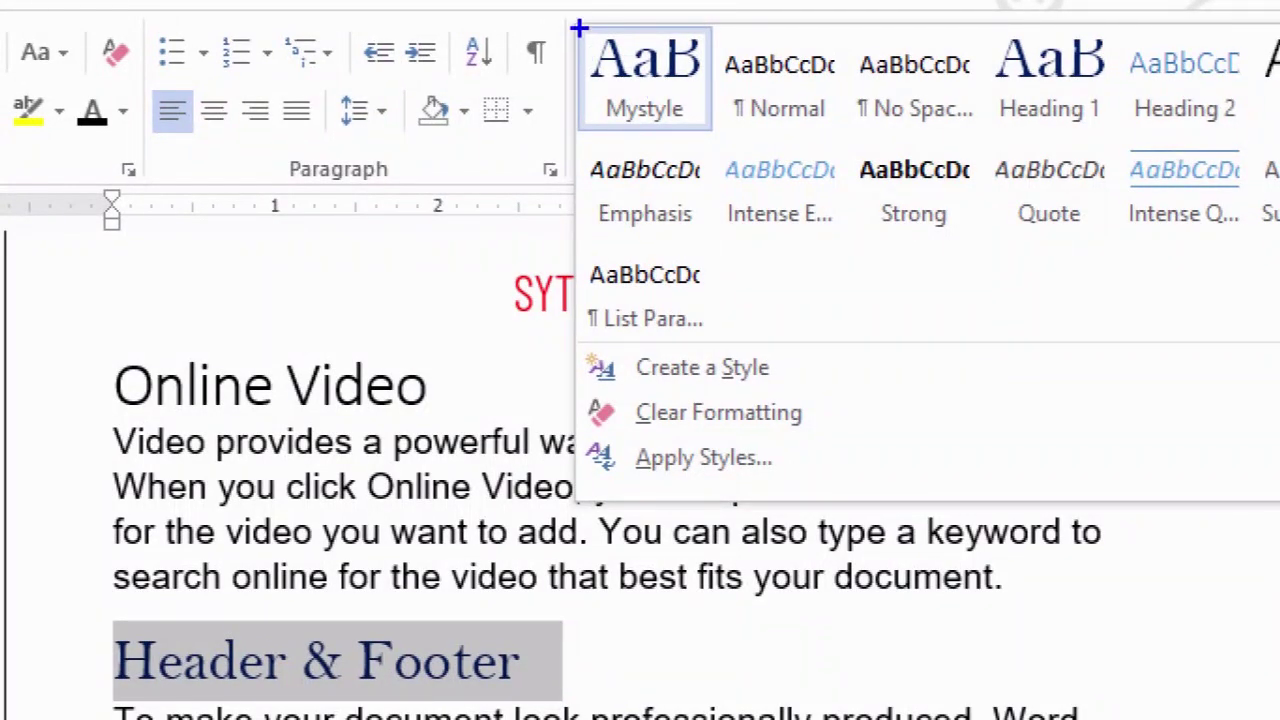
mouse_move(579, 28)
left_mouse_down()
mouse_move(686, 128)
mouse_move(708, 141)
mouse_move(718, 130)
left_mouse_up()
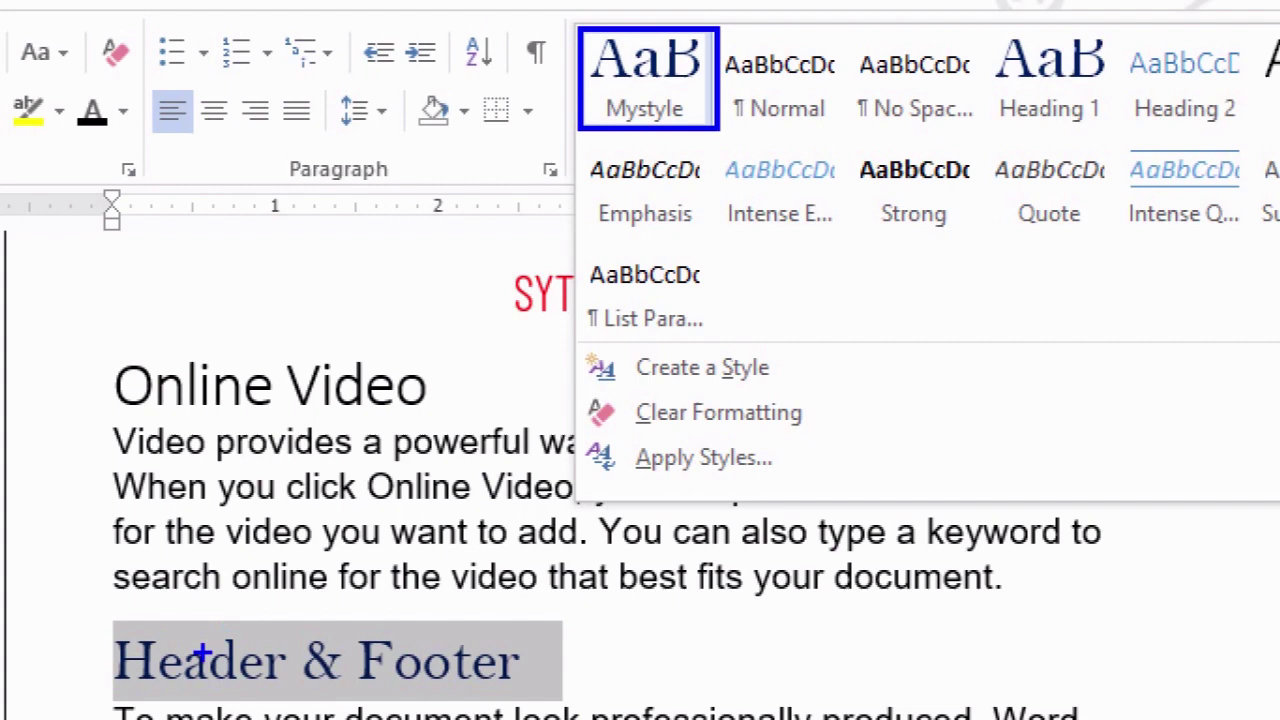
left_click_drag(102, 624, 210, 535)
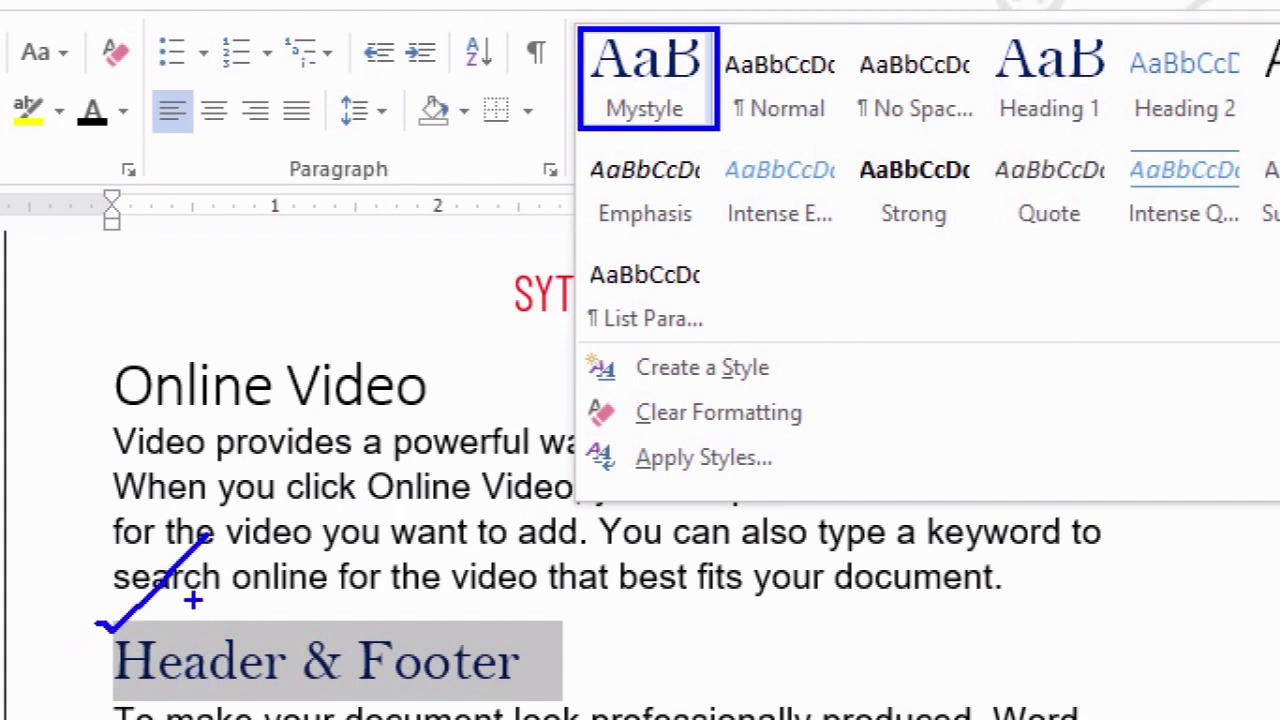
left_click(655, 95)
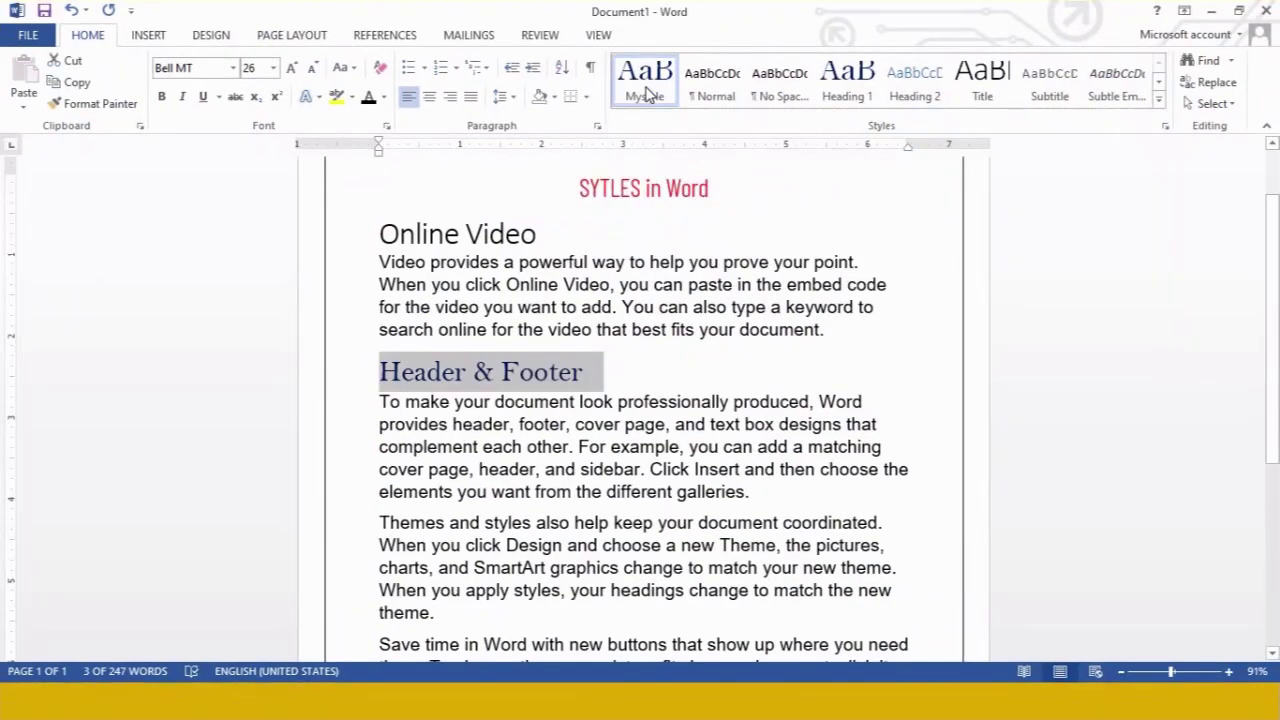
Step: Modify the Mystyle style to use the Comic Sans MS font
right_click(646, 93)
left_click(686, 120)
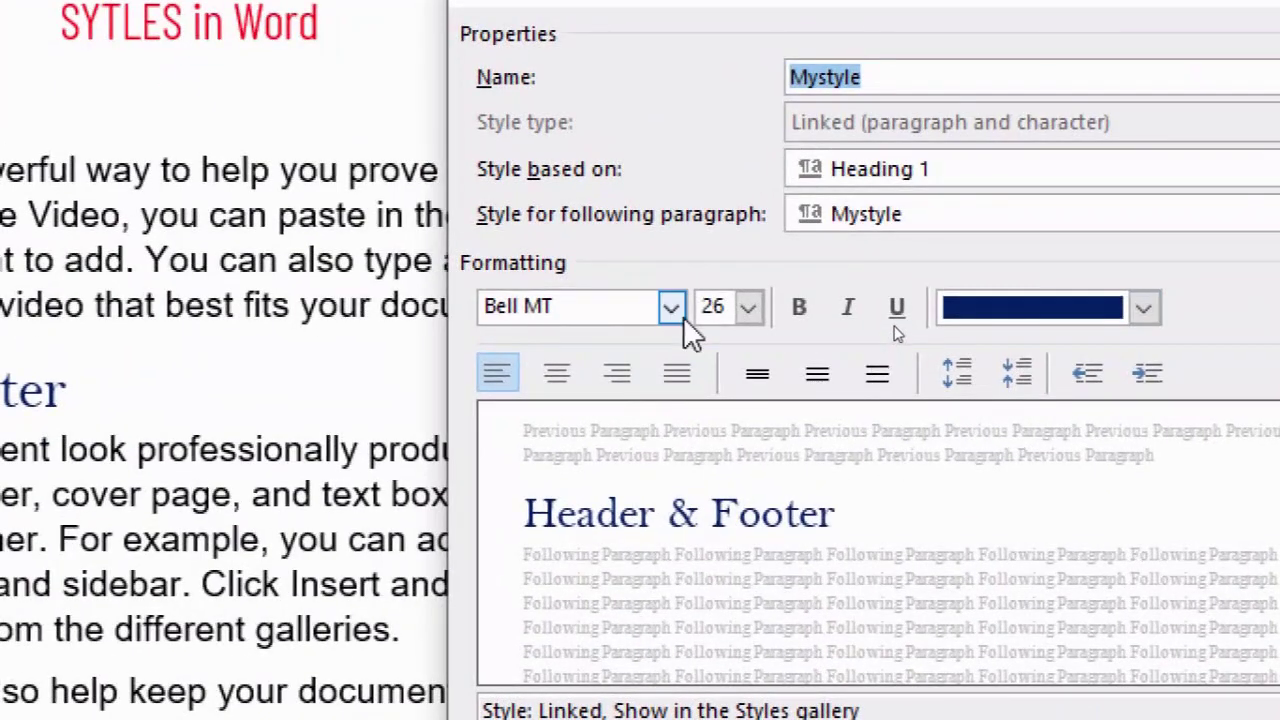
left_click(672, 308)
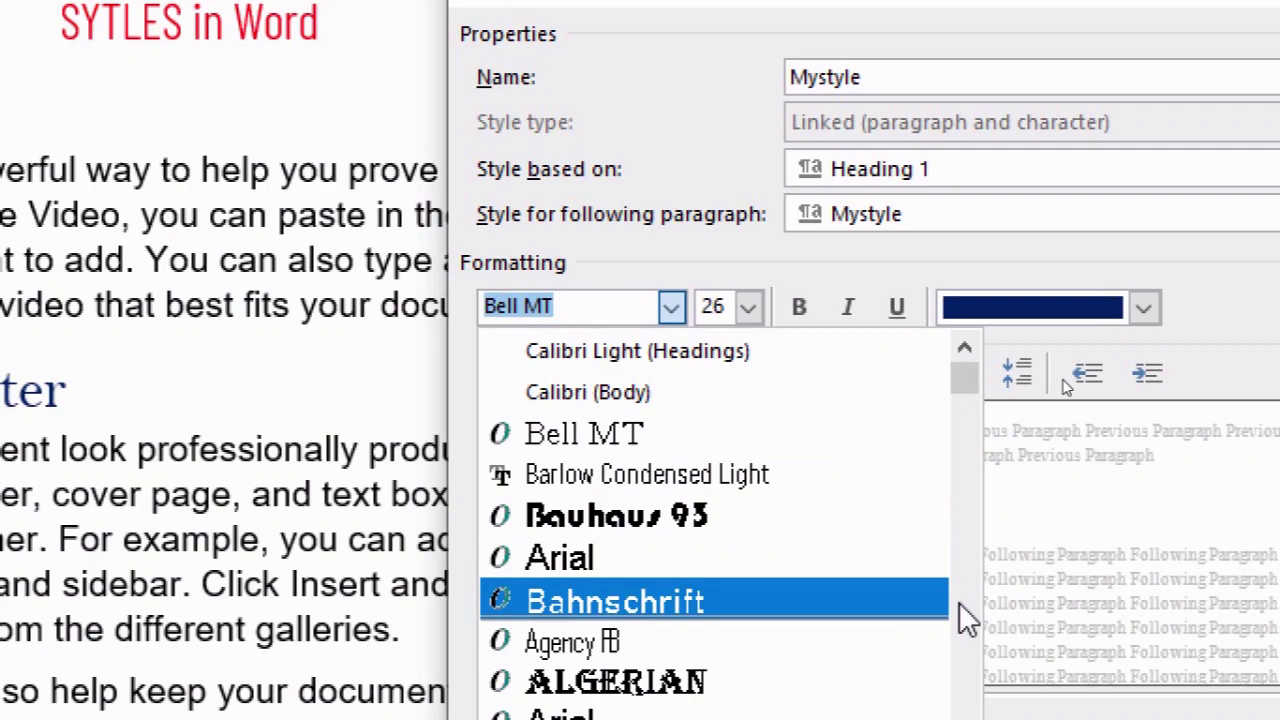
left_click_drag(966, 382, 980, 471)
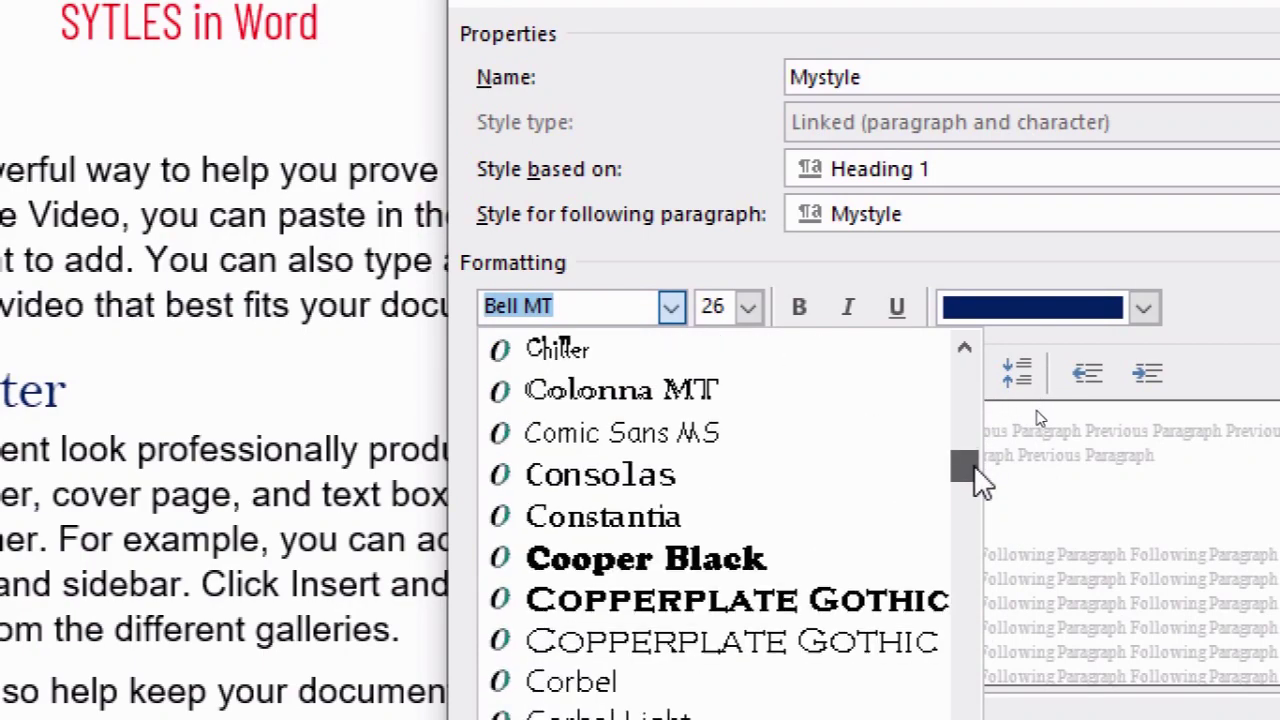
left_click(706, 423)
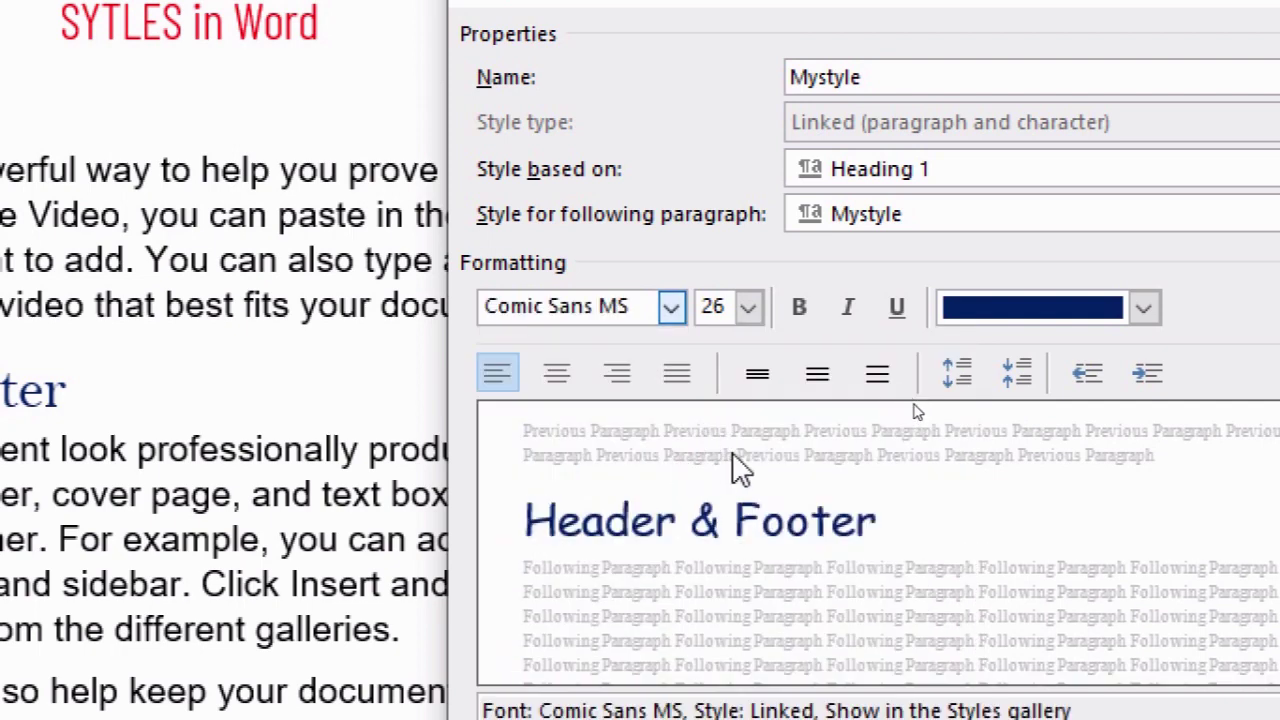
Step: Set the Mystyle font size to 36 and make it bold
left_click(757, 302)
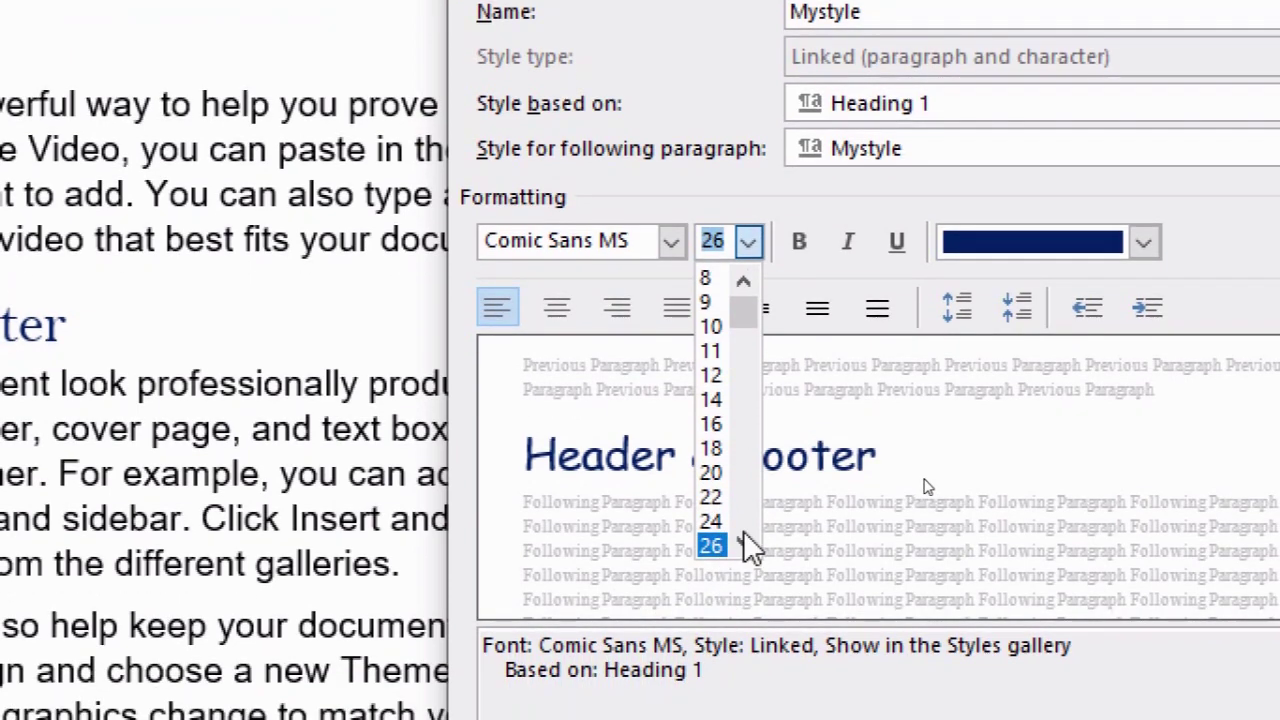
left_click(745, 607)
left_click(745, 607)
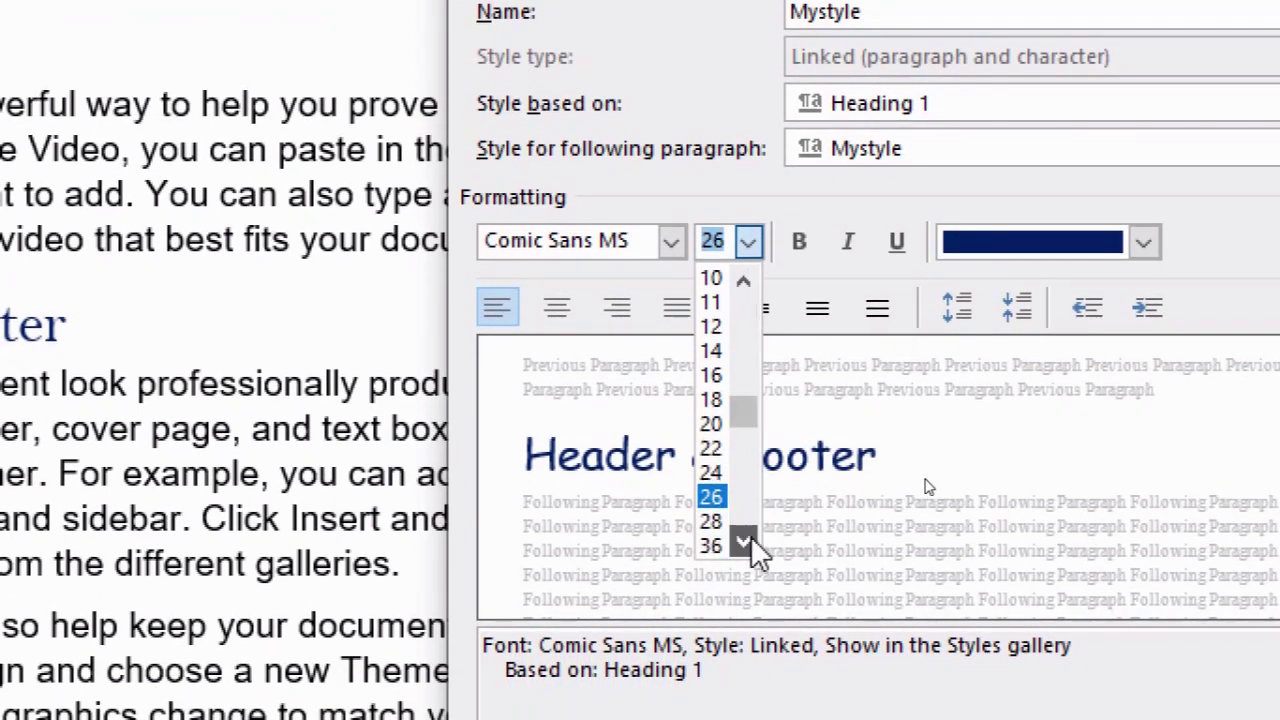
left_click(745, 607)
left_click(712, 521)
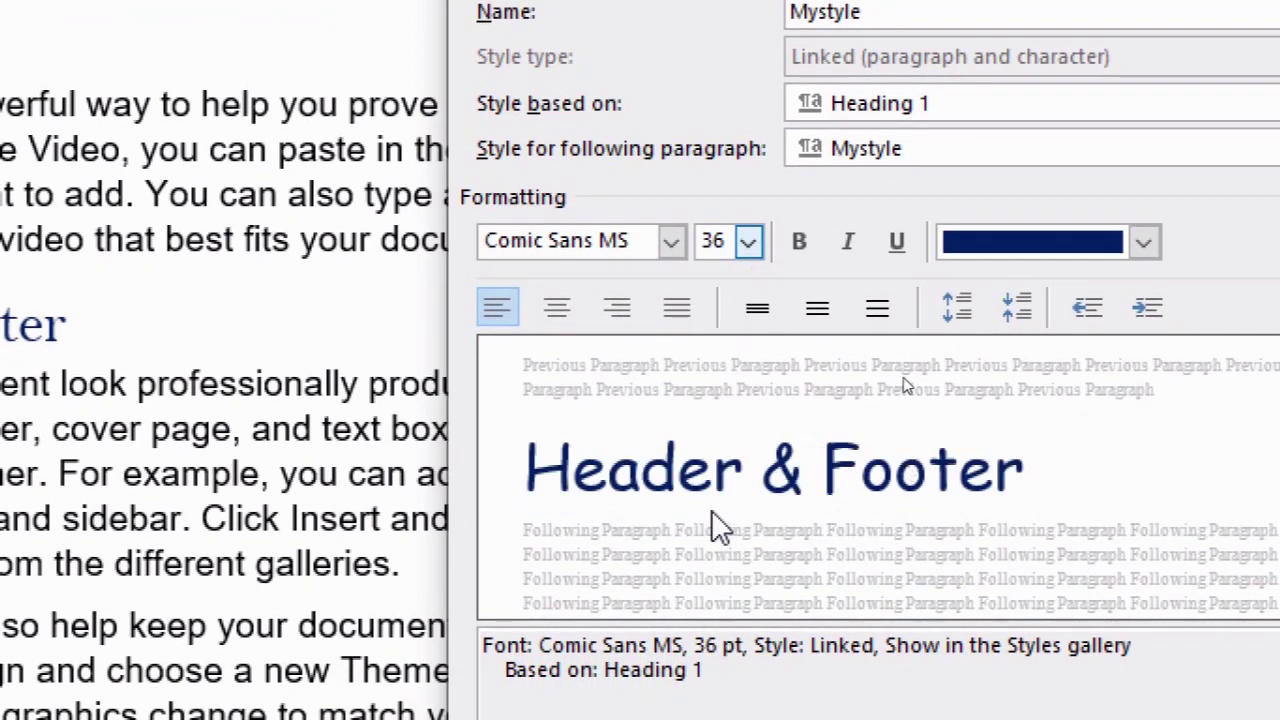
left_click(800, 245)
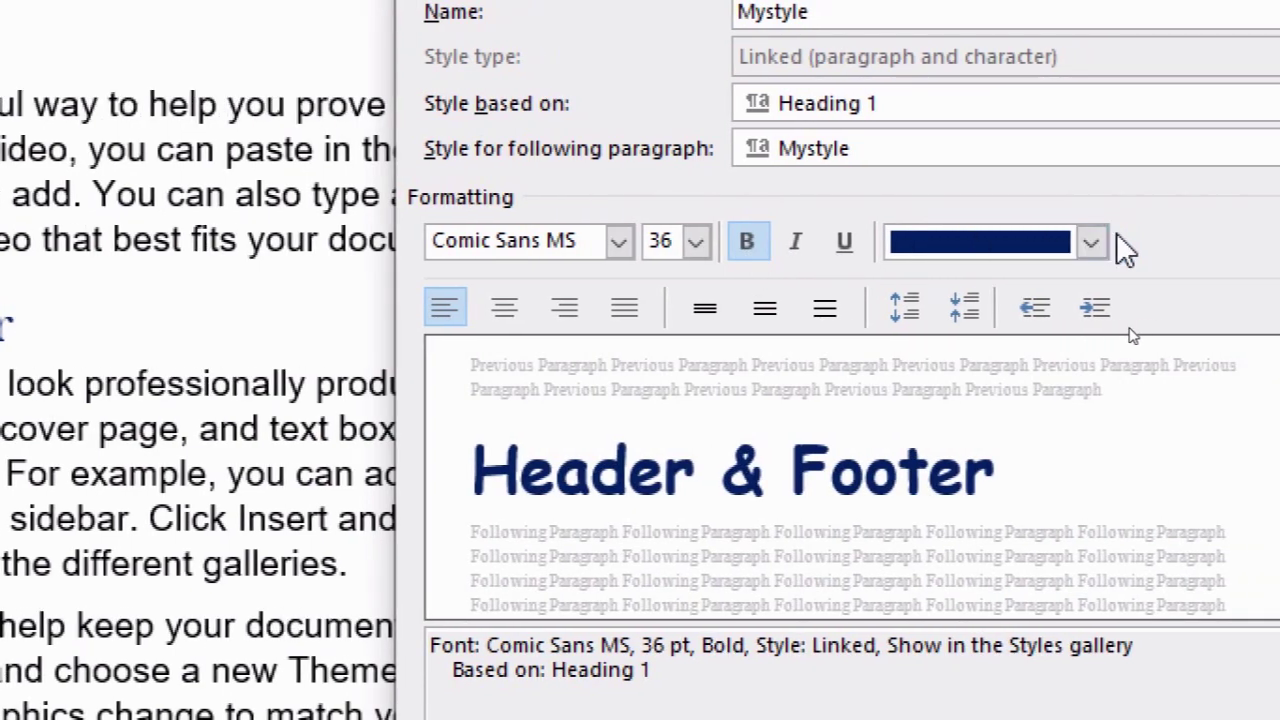
Step: Set the Mystyle font color to Dark Red with centered alignment, and save the style changes
left_click(1091, 242)
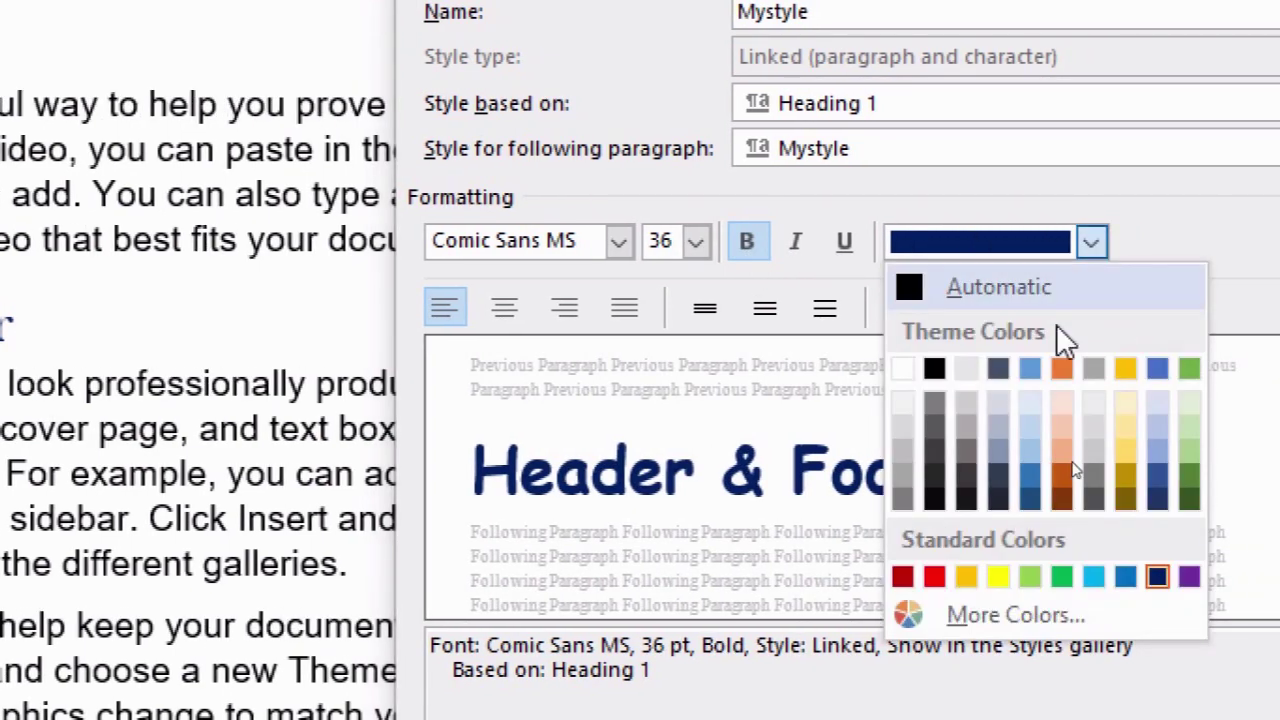
left_click(905, 578)
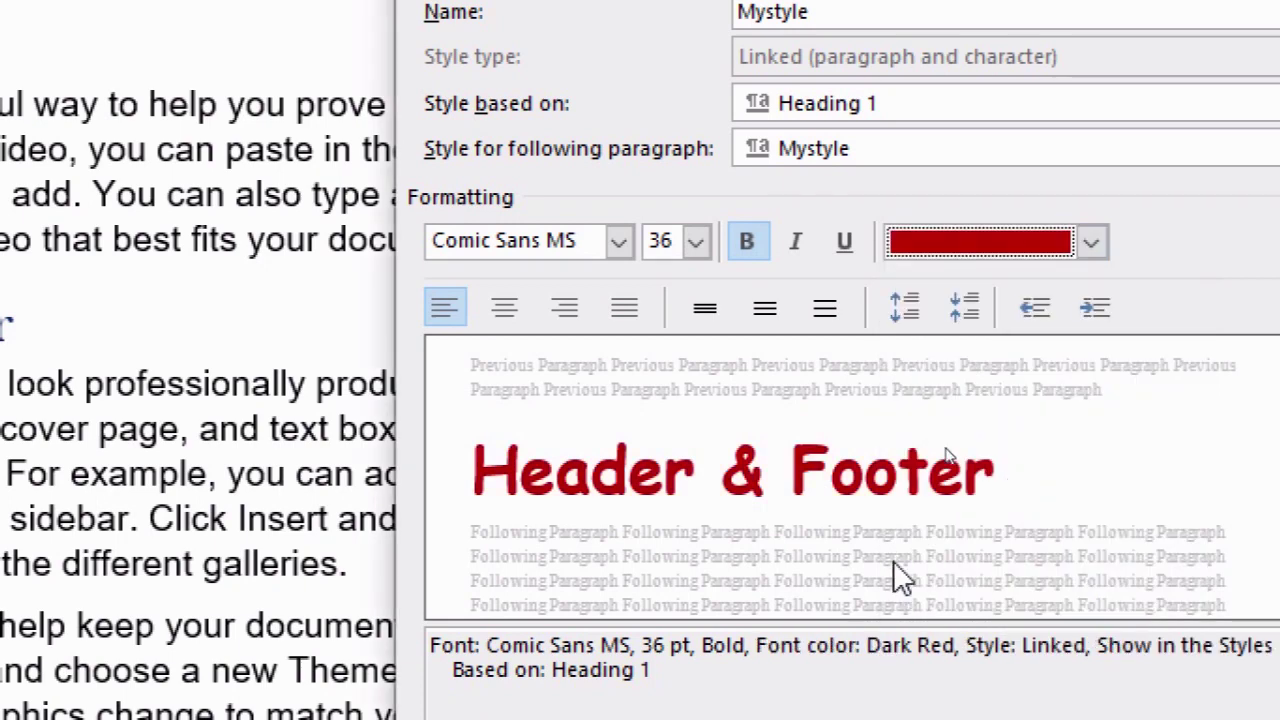
left_click(506, 316)
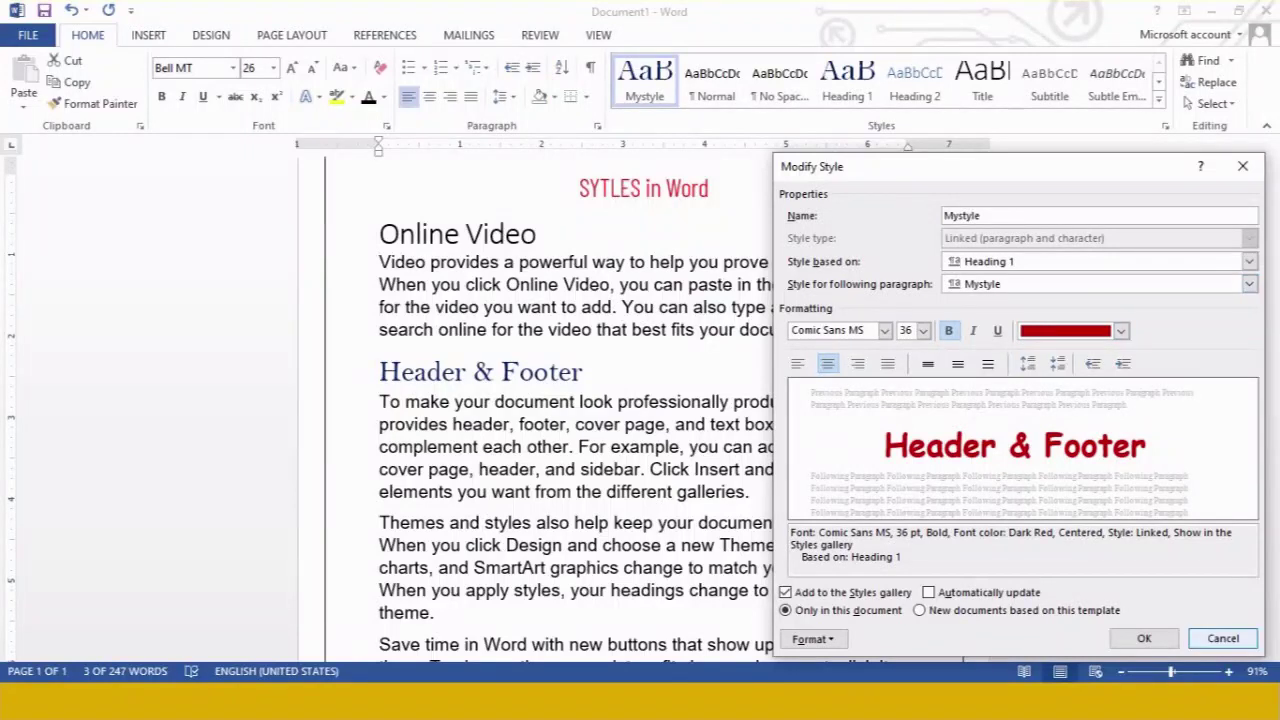
left_click(1145, 640)
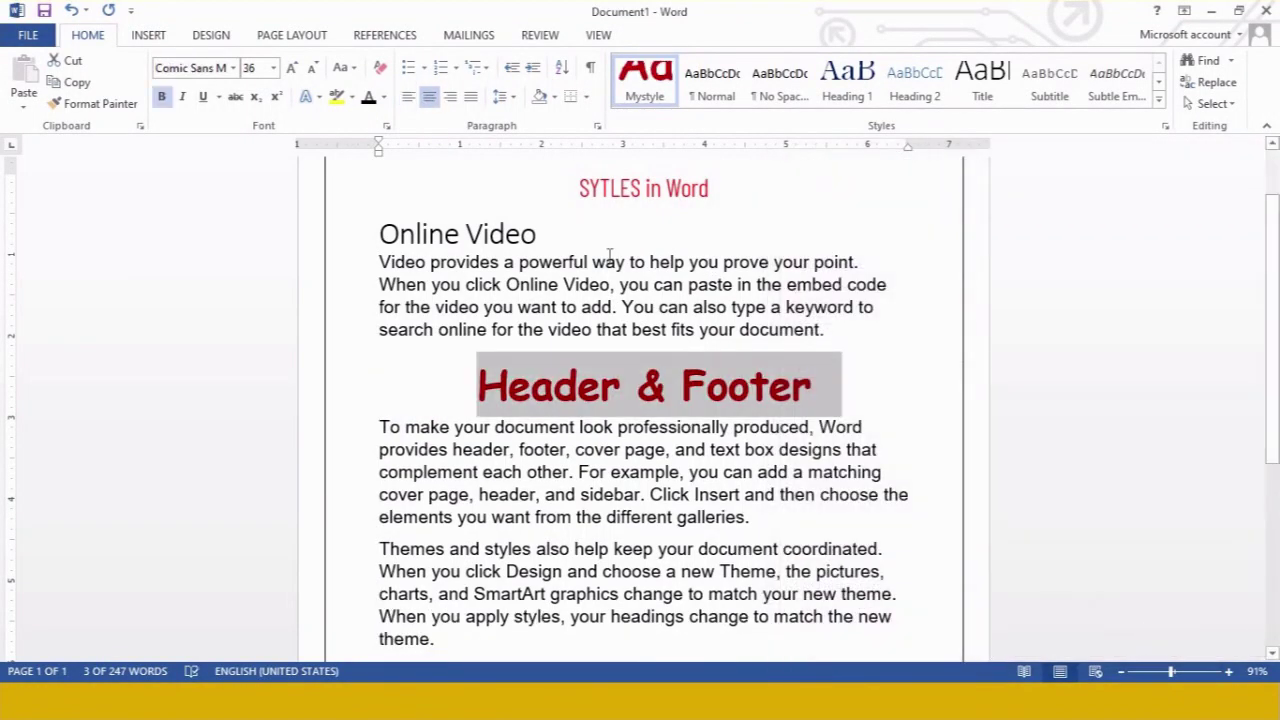